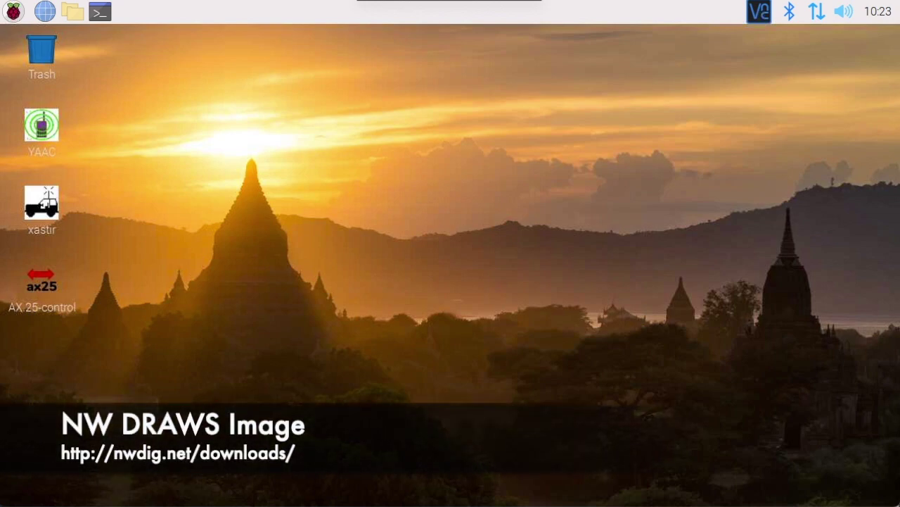
# Open a terminal, move into the n7nix folder and git pull the latest changes
pyautogui.click(100, 11)
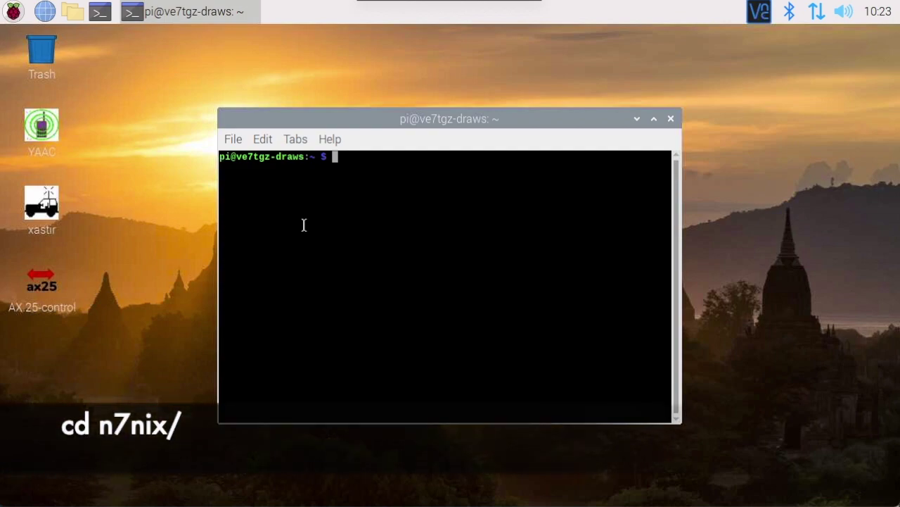
pyautogui.write('cd n7n')
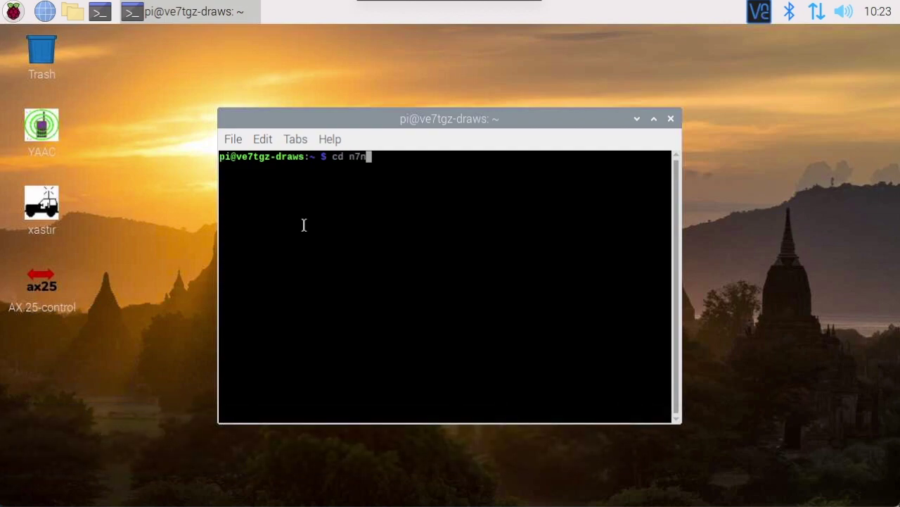
pyautogui.press('Tab')
pyautogui.press('Return')
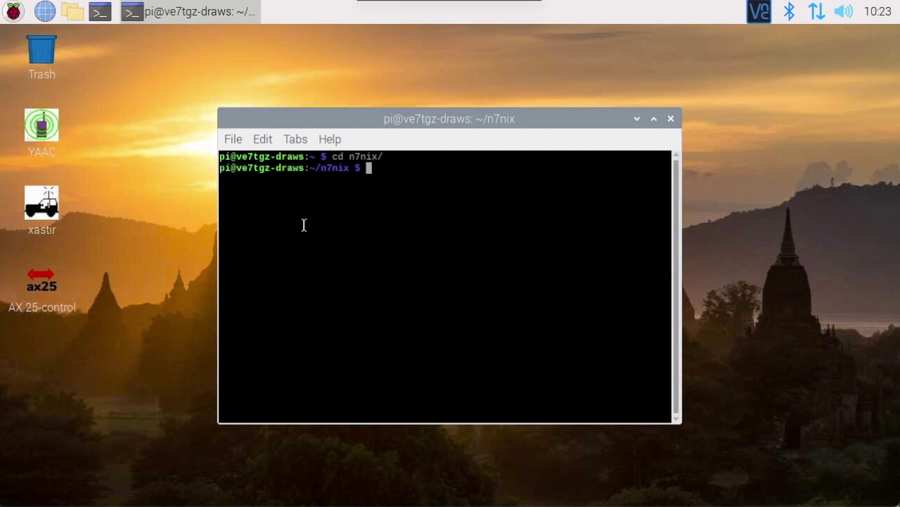
pyautogui.write('git pull')
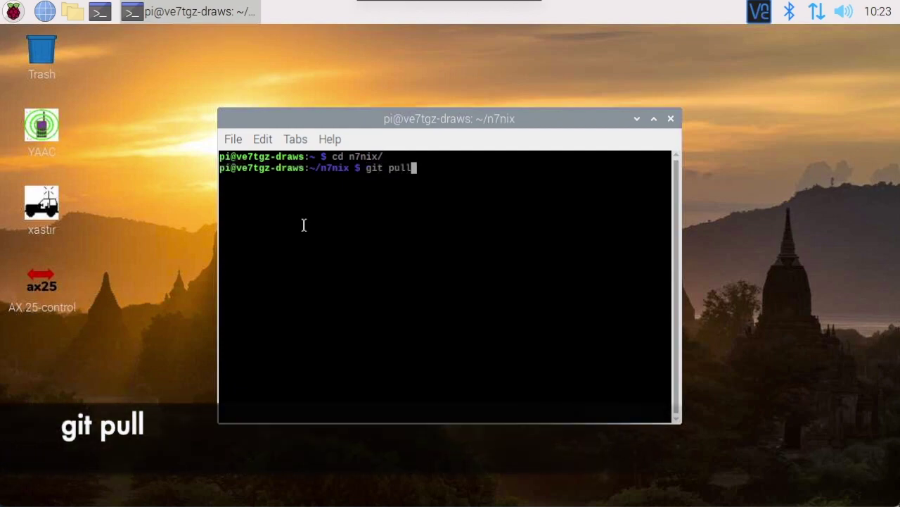
pyautogui.press('Return')
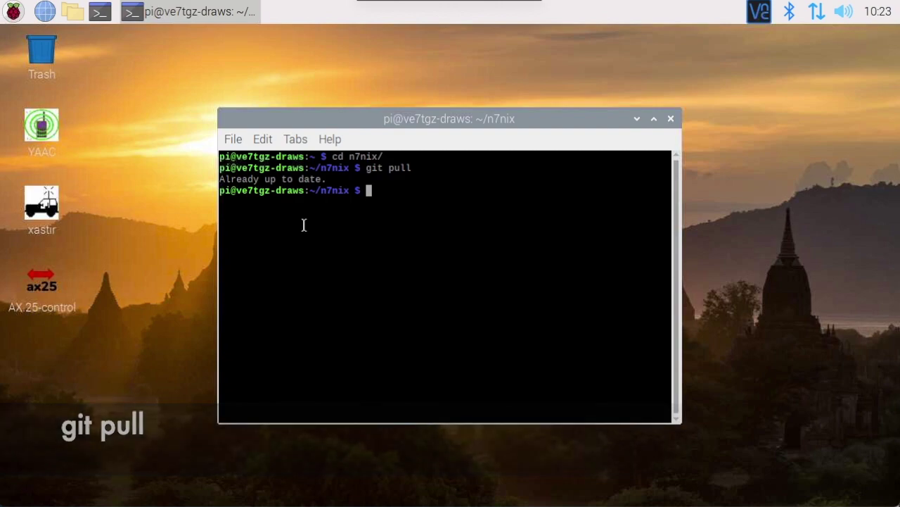
# From the config folder, run ./bin_refresh.sh to copy the bin, desktop and AX.25 files
pyautogui.write('cd con')
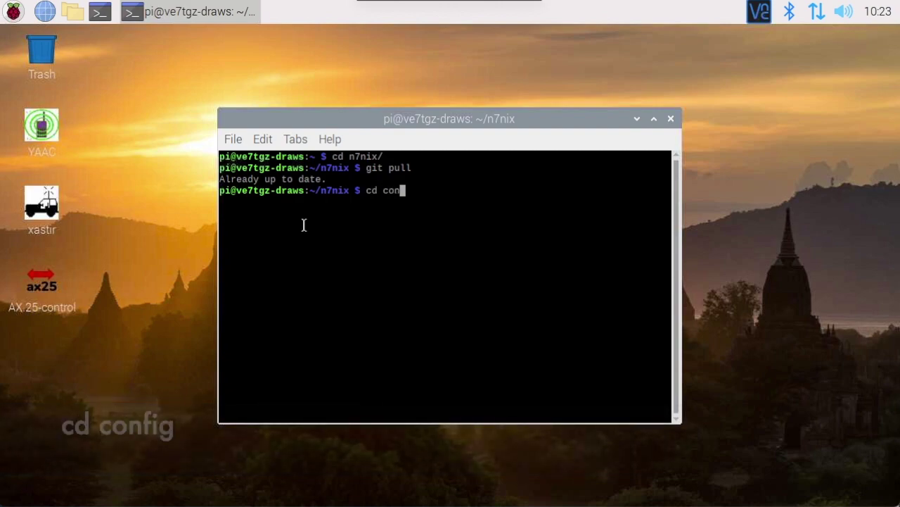
pyautogui.press('Tab')
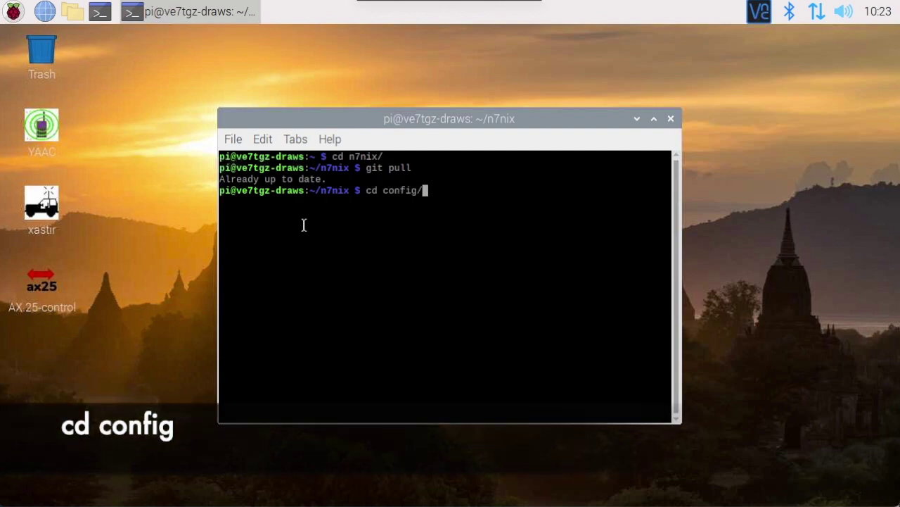
pyautogui.press('Return')
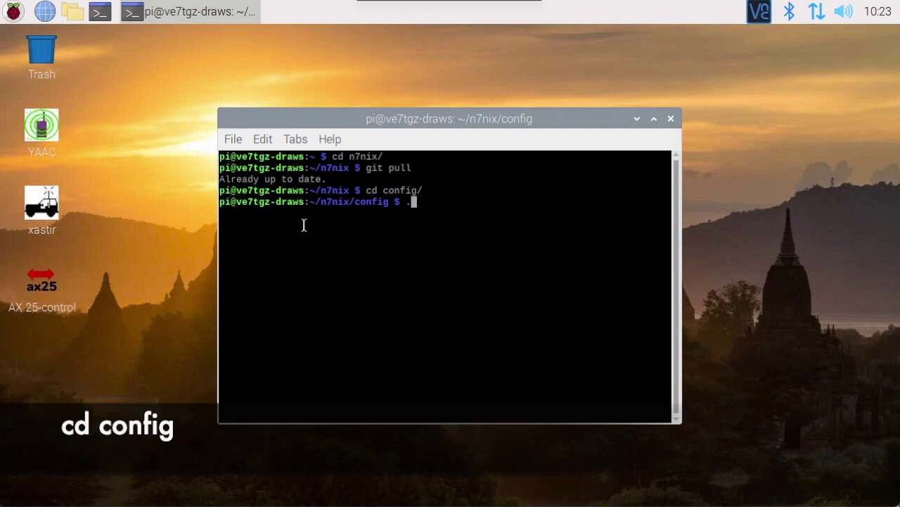
pyautogui.write('./bi')
pyautogui.press('Tab')
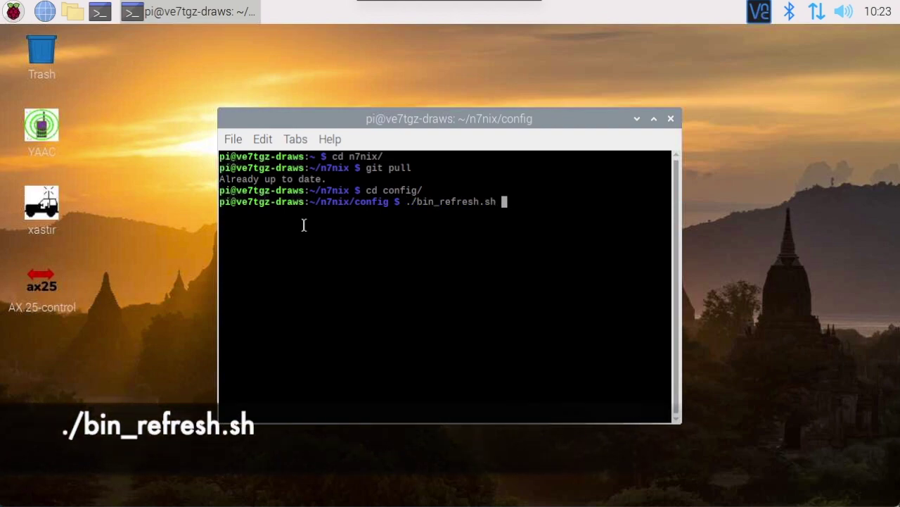
pyautogui.press('Return')
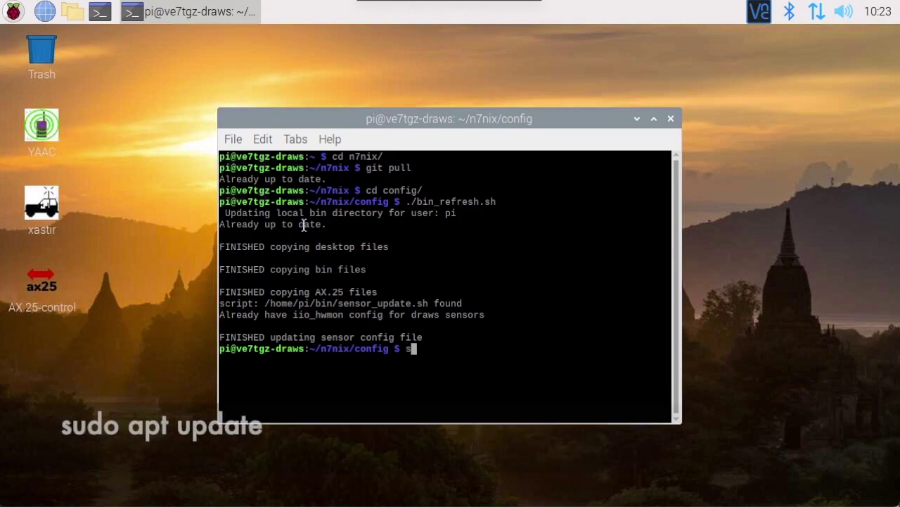
# Run sudo apt update, then sudo apt upgrade, which reports 0 packages upgraded
pyautogui.write('sudo apt update')
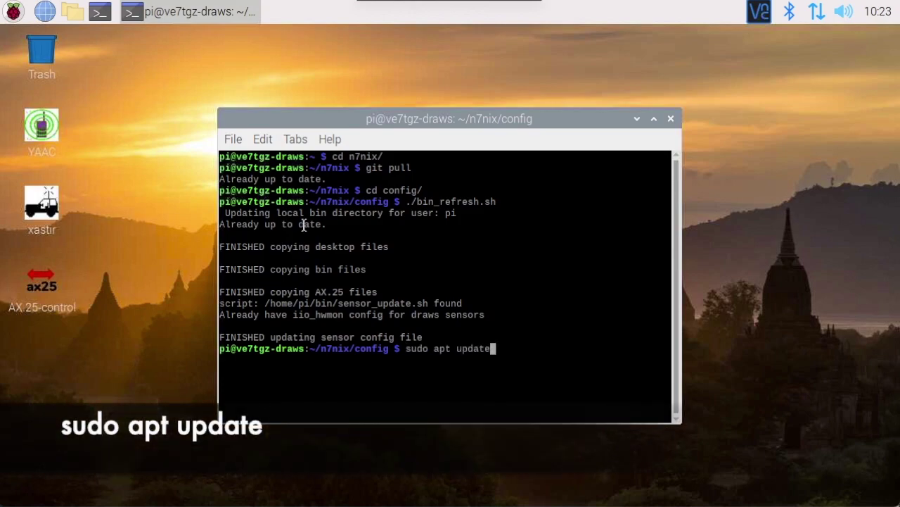
pyautogui.press('Return')
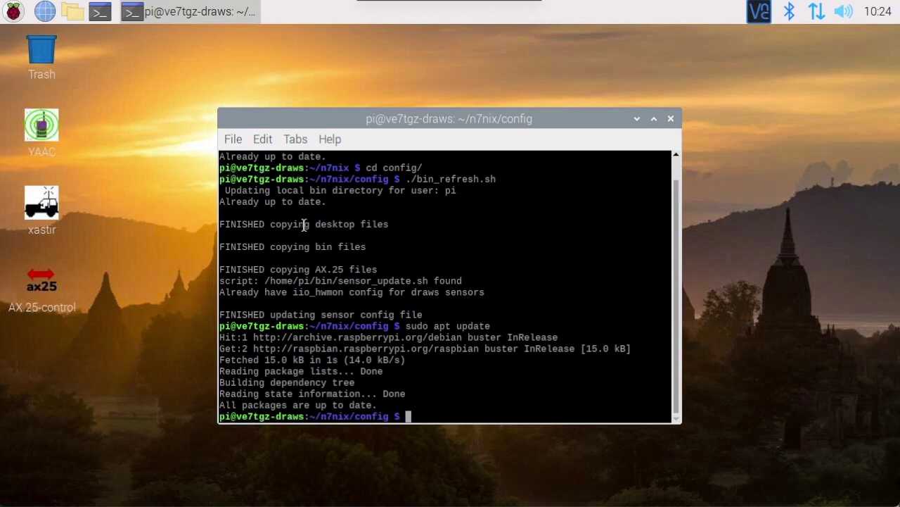
pyautogui.write('sudo')
pyautogui.press('BackSpace')
pyautogui.press('BackSpace')
pyautogui.press('BackSpace')
pyautogui.press('BackSpace')
pyautogui.write('sudo a')
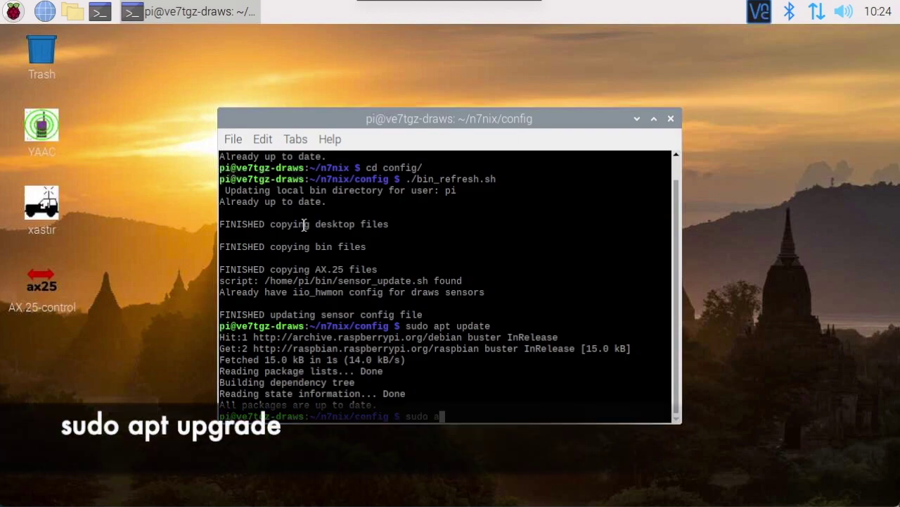
pyautogui.write('pt upgrade')
pyautogui.press('Return')
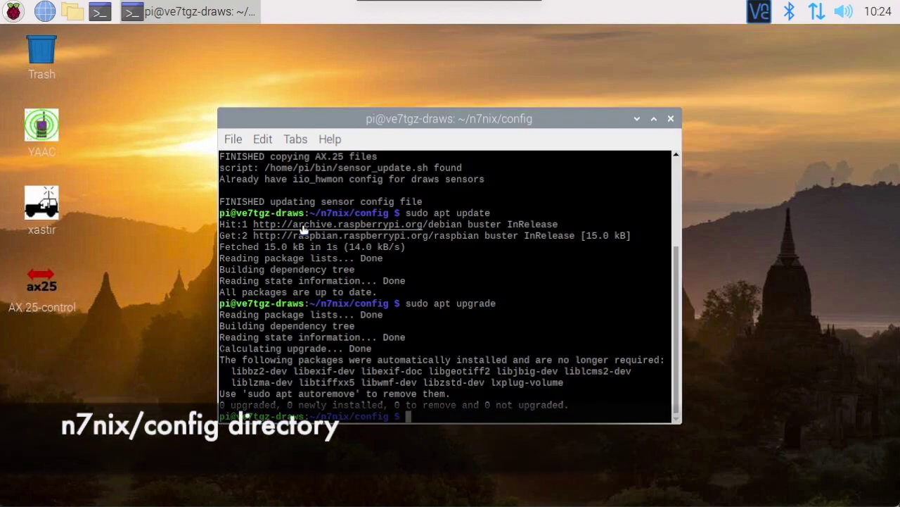
# As root via sudo su, launch ./app_config.sh core
pyautogui.write('su')
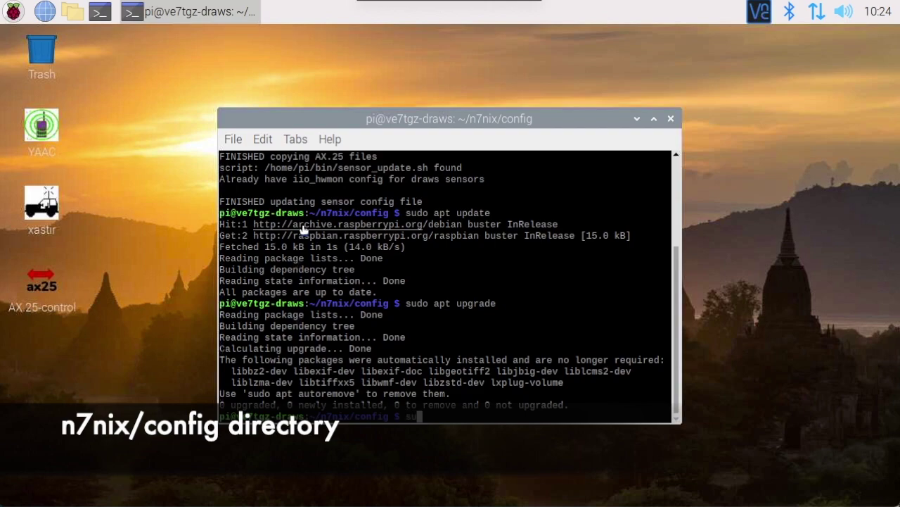
pyautogui.write('do su')
pyautogui.press('Return')
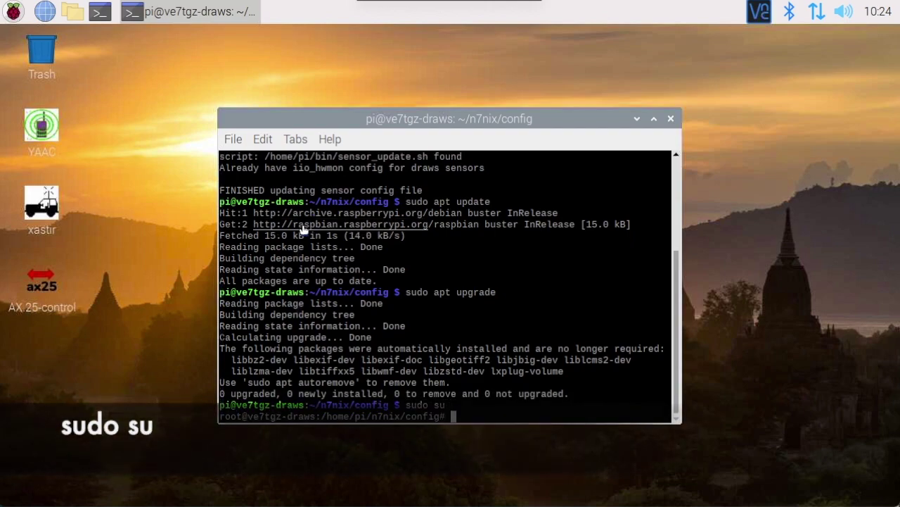
pyautogui.write('./')
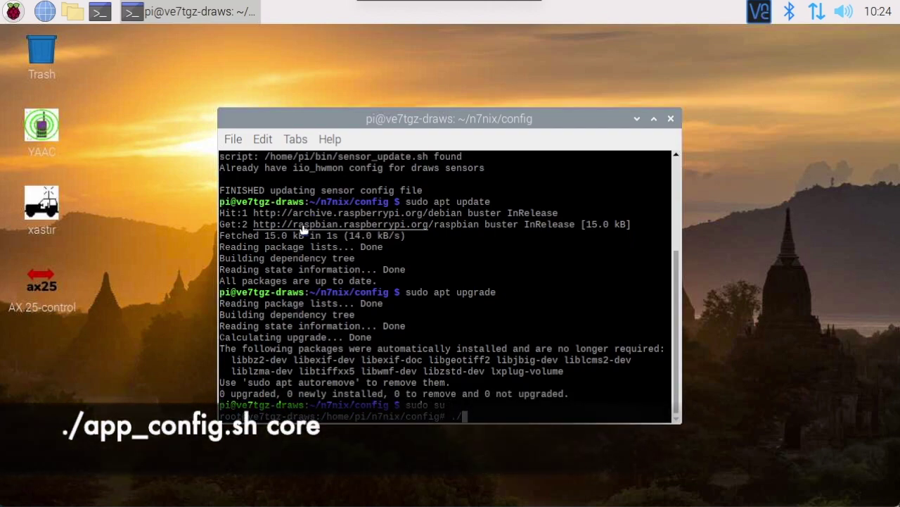
pyautogui.write('app_co')
pyautogui.press('Tab')
pyautogui.write('core')
pyautogui.press('Return')
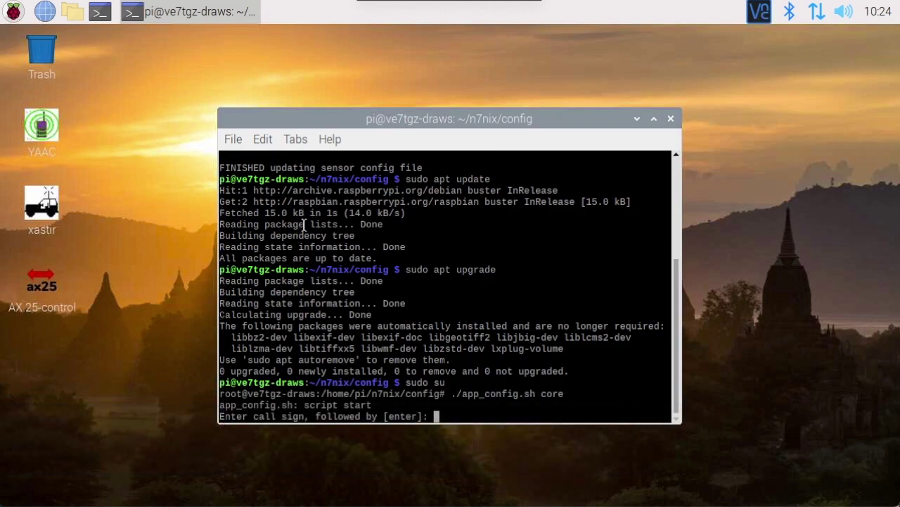
# Enter the call sign, keep the default ax0 and ax1 IPs, and set direwolf SSID 1
pyautogui.write('VE7TGZ')
pyautogui.press('Return')
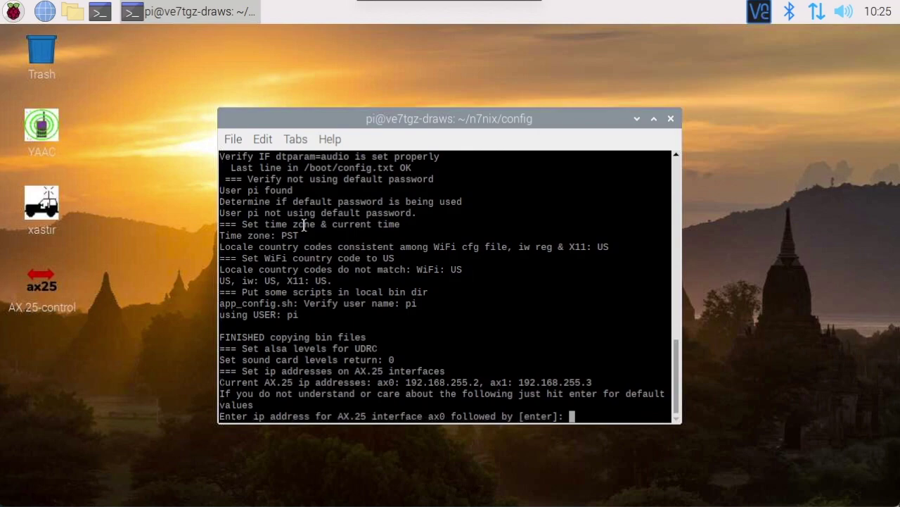
pyautogui.press('Return')
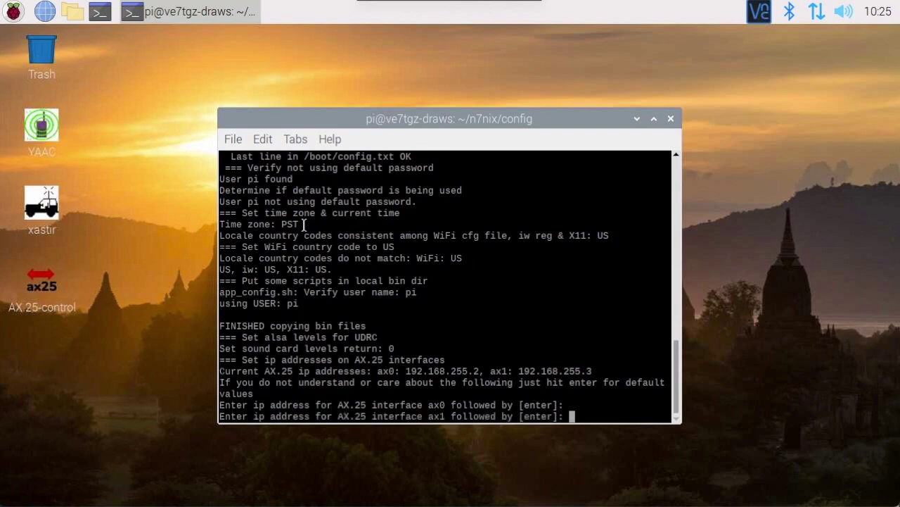
pyautogui.press('Return')
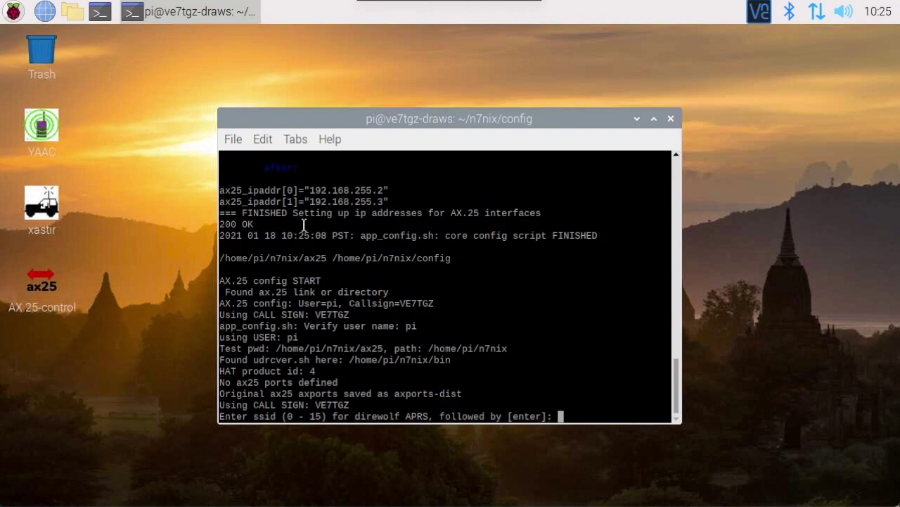
pyautogui.write('1')
pyautogui.press('Return')
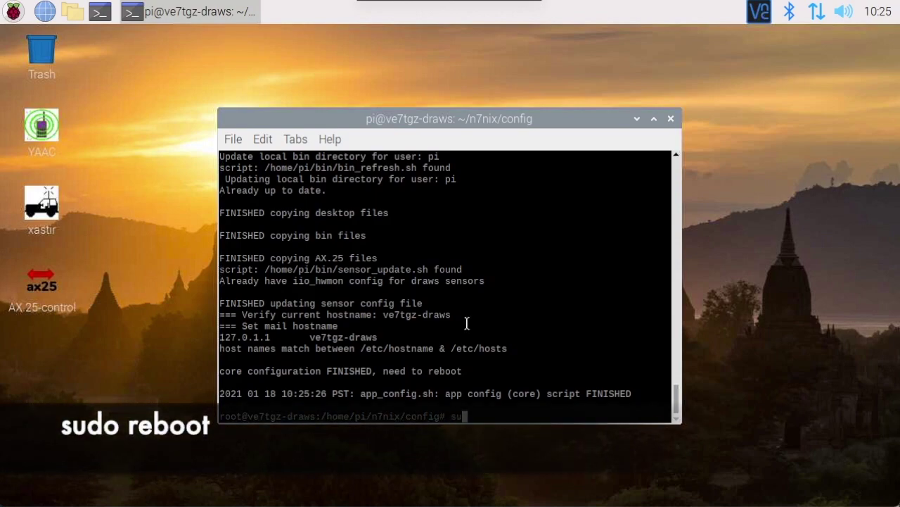
# Reboot the Pi with sudo reboot to apply the core configuration
pyautogui.write('sudo reboot')
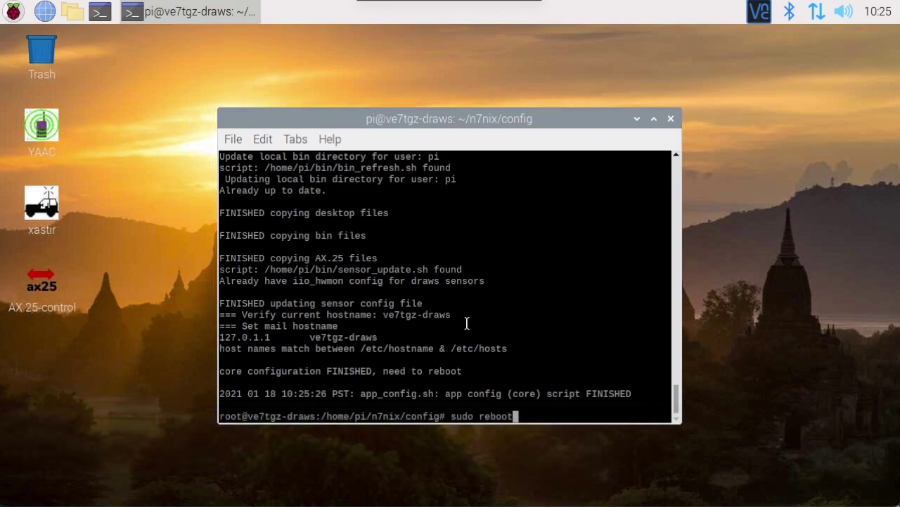
pyautogui.press('Return')
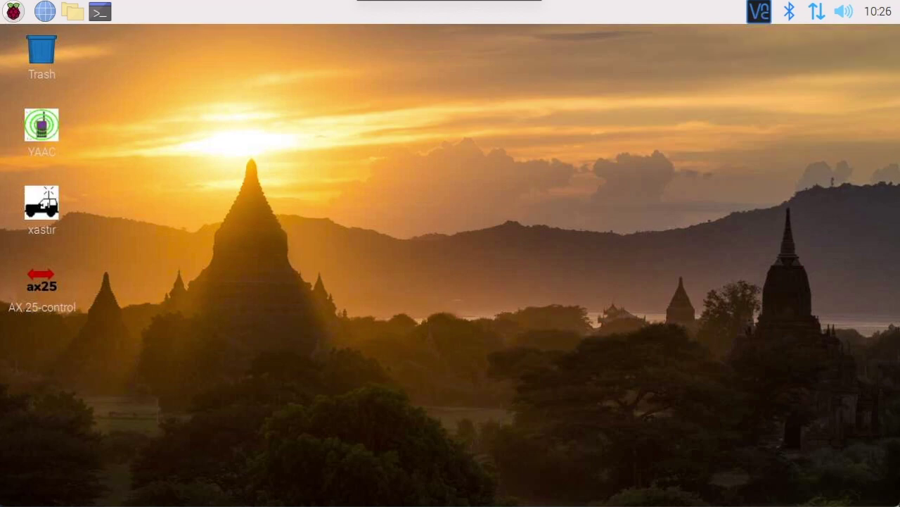
# Launch and execute the AX.25-control script from its desktop icon
pyautogui.click(42, 281)
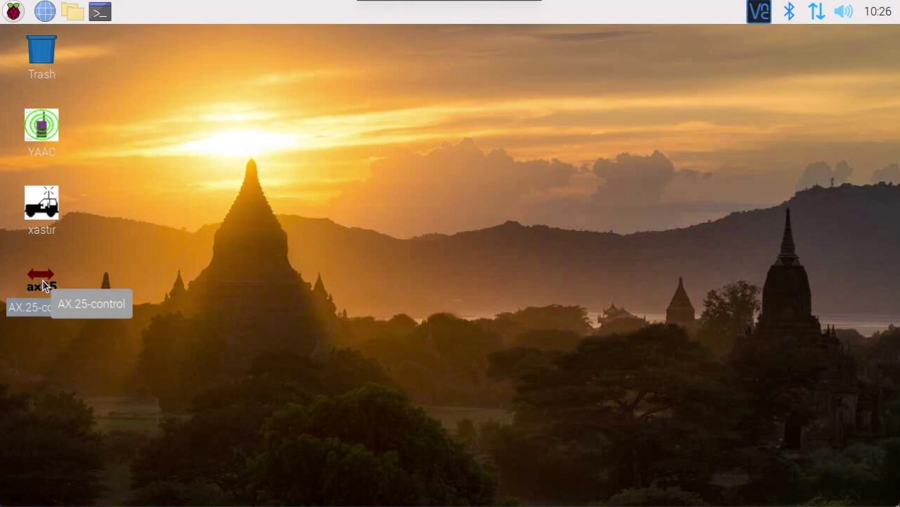
pyautogui.doubleClick(44, 285)
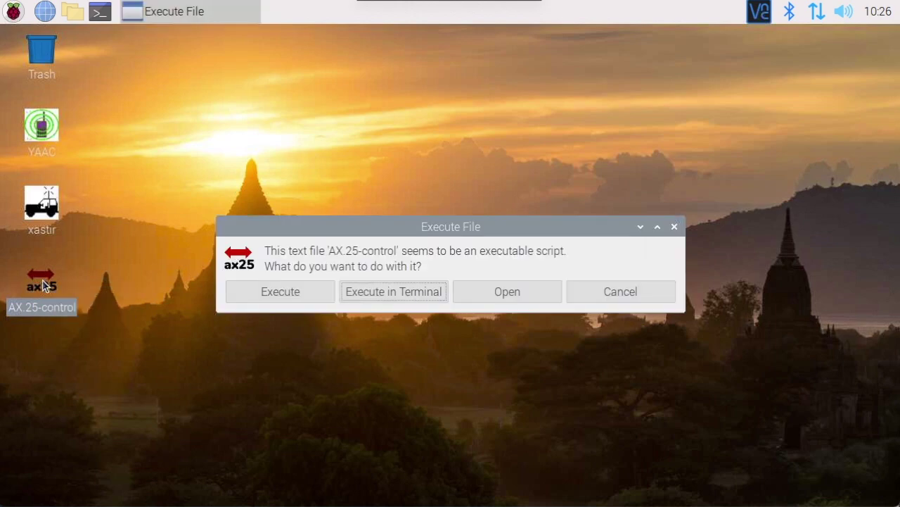
pyautogui.click(262, 291)
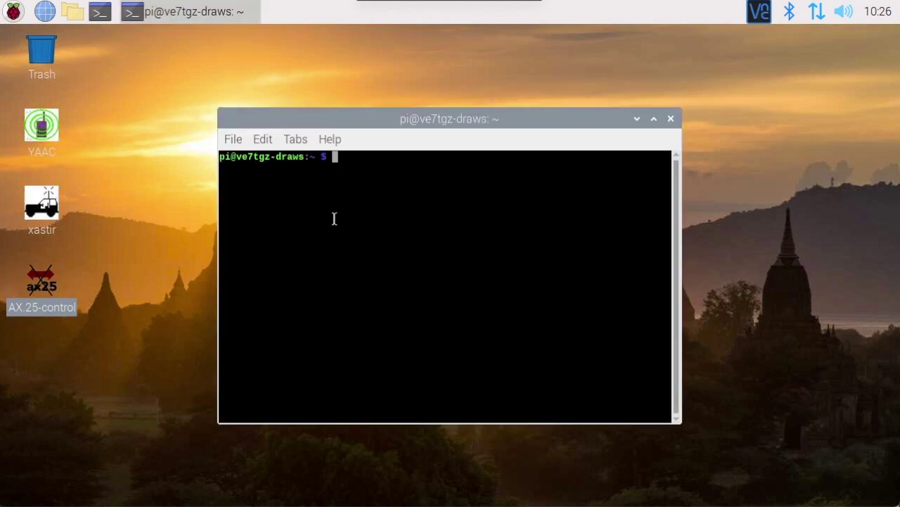
# In the bin folder, run ./ax25-status to confirm all AX.25 and direwolf services are enabled
pyautogui.write('ax25-status')
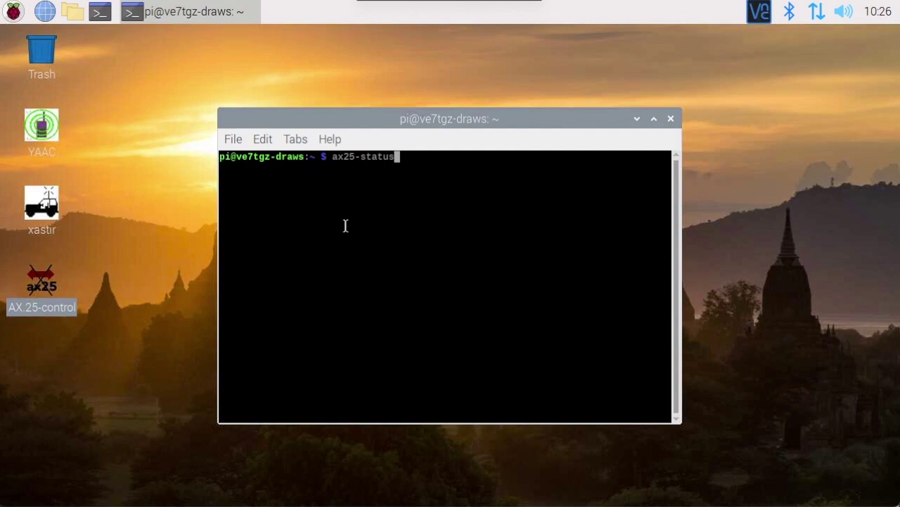
pyautogui.press('BackSpace')
pyautogui.press('BackSpace')
pyautogui.press('BackSpace')
pyautogui.press('BackSpace')
pyautogui.press('BackSpace')
pyautogui.press('BackSpace')
pyautogui.press('BackSpace')
pyautogui.press('BackSpace')
pyautogui.press('BackSpace')
pyautogui.press('BackSpace')
pyautogui.press('BackSpace')
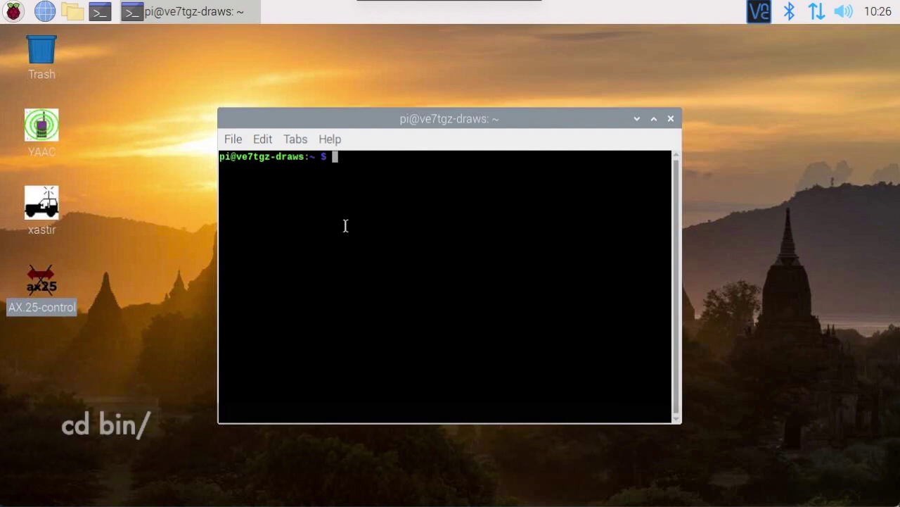
pyautogui.write('cd bin/')
pyautogui.press('Return')
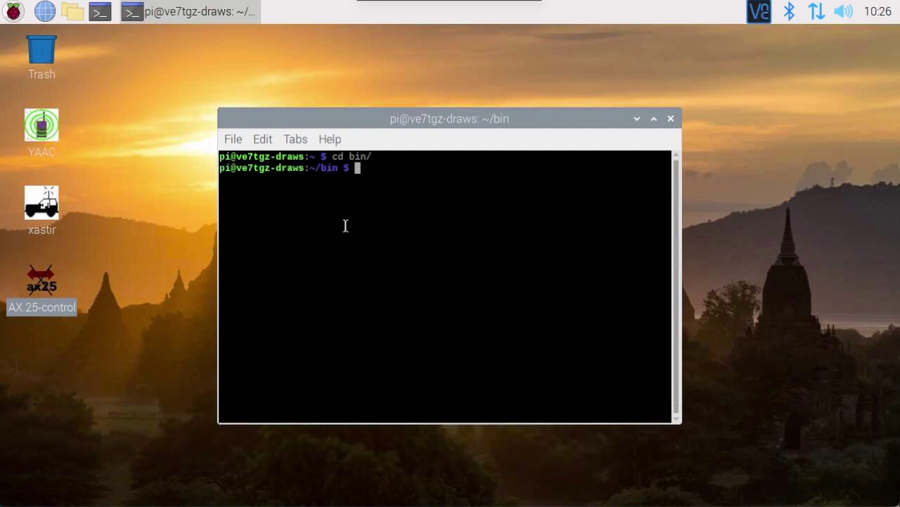
pyautogui.write('./ax25-status')
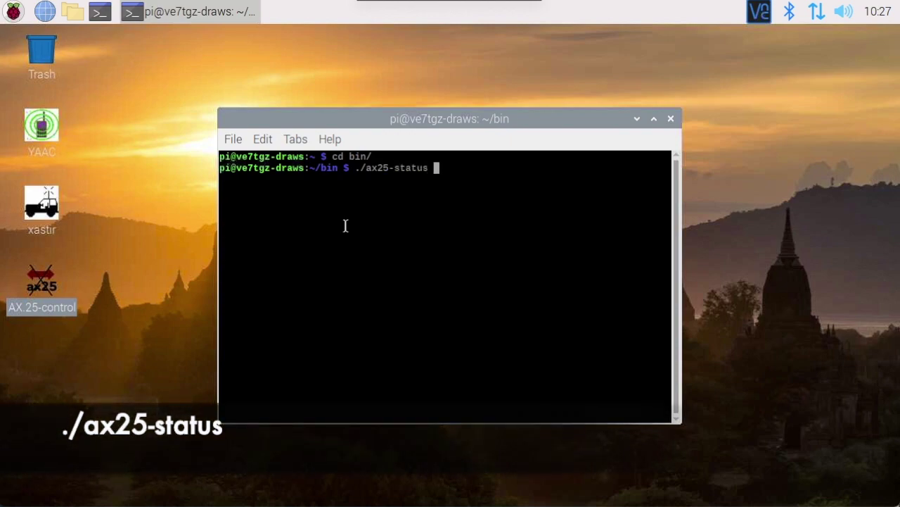
pyautogui.press('Return')
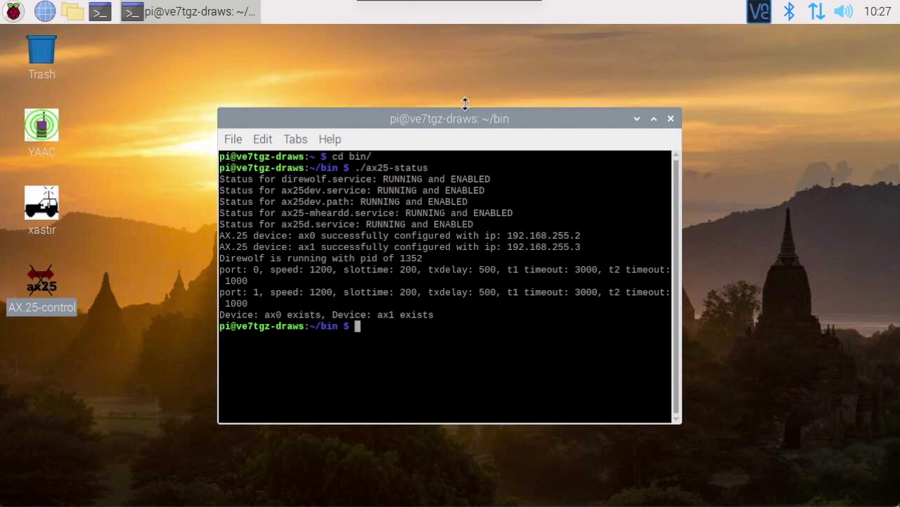
pyautogui.click(42, 15)
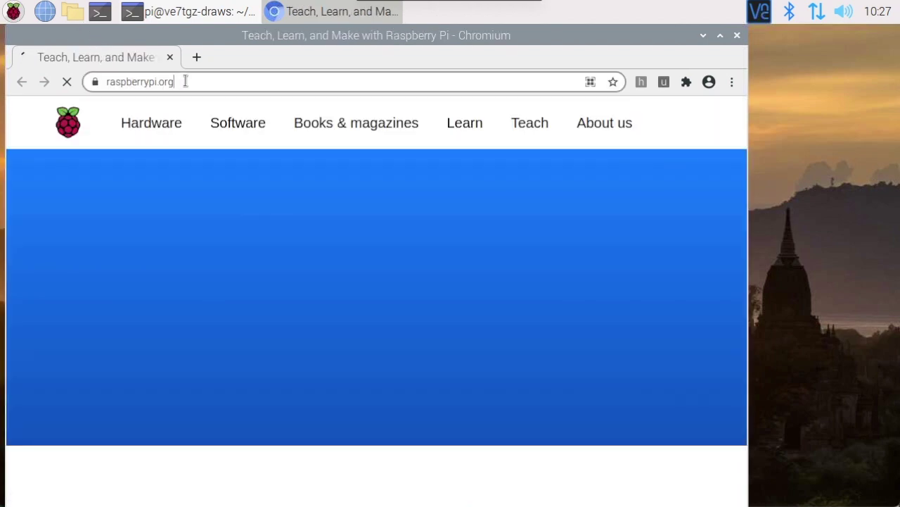
# Load localhost:8080 in Chromium's address bar, getting ERR_CONNECTION_REFUSED
pyautogui.click(185, 81)
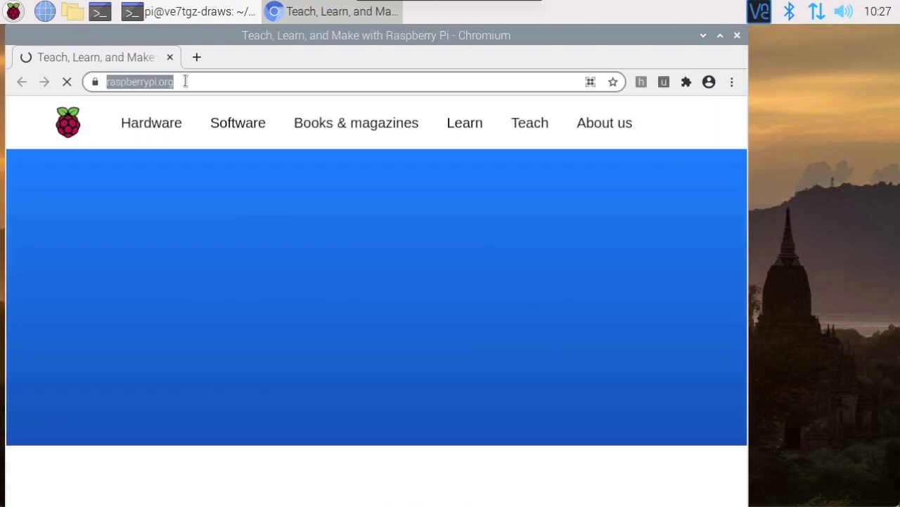
pyautogui.write('loc')
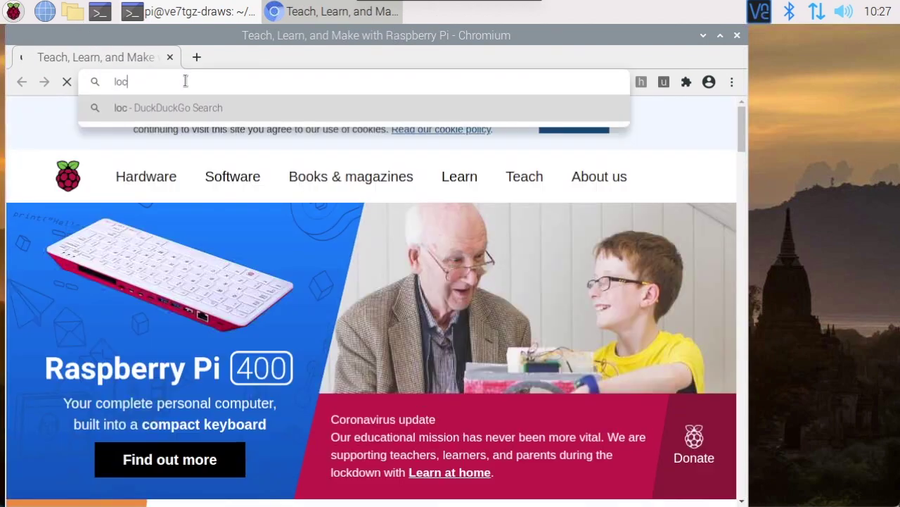
pyautogui.write('a')
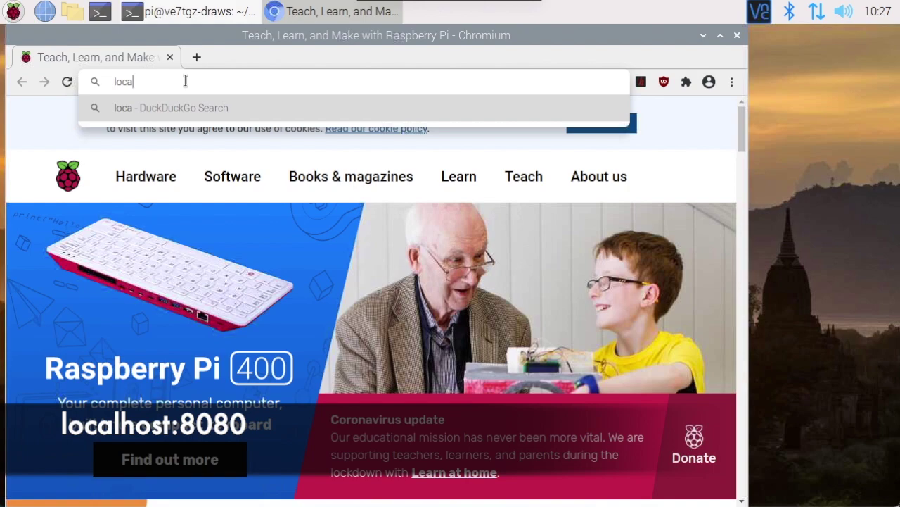
pyautogui.write('lh')
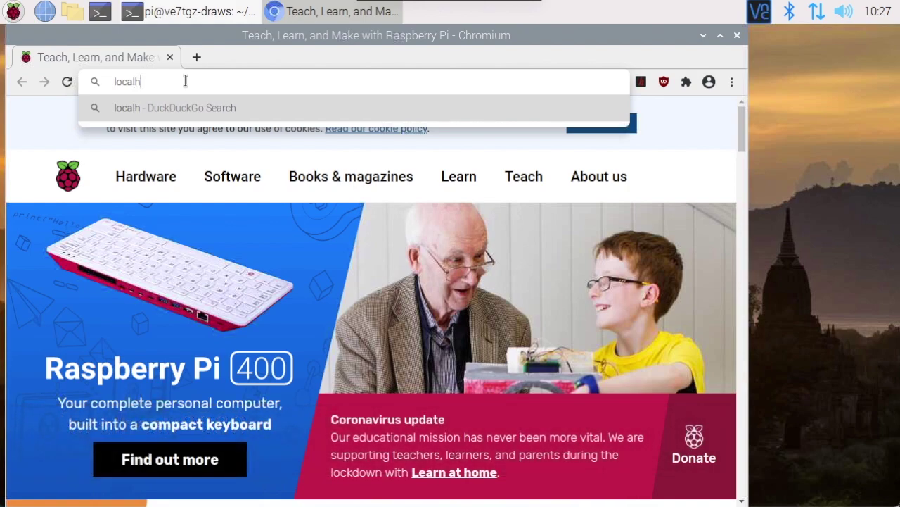
pyautogui.write('ost:8080')
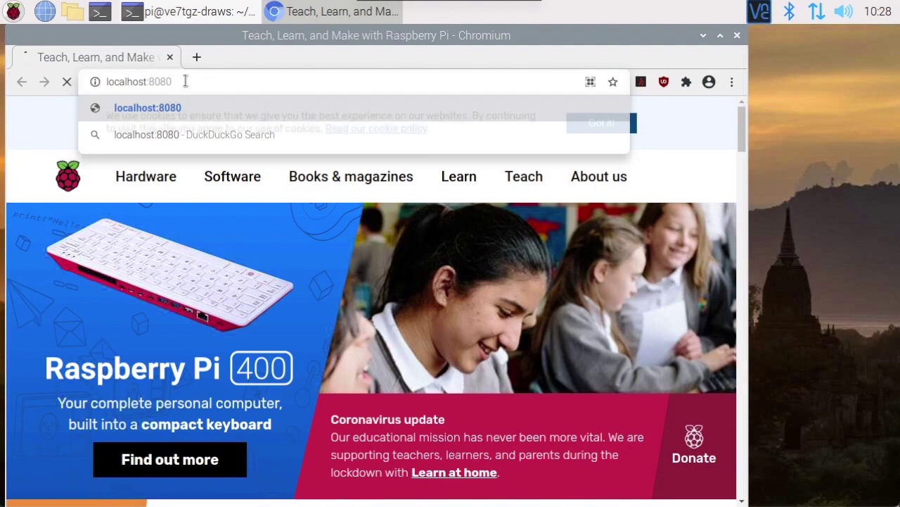
pyautogui.press('Return')
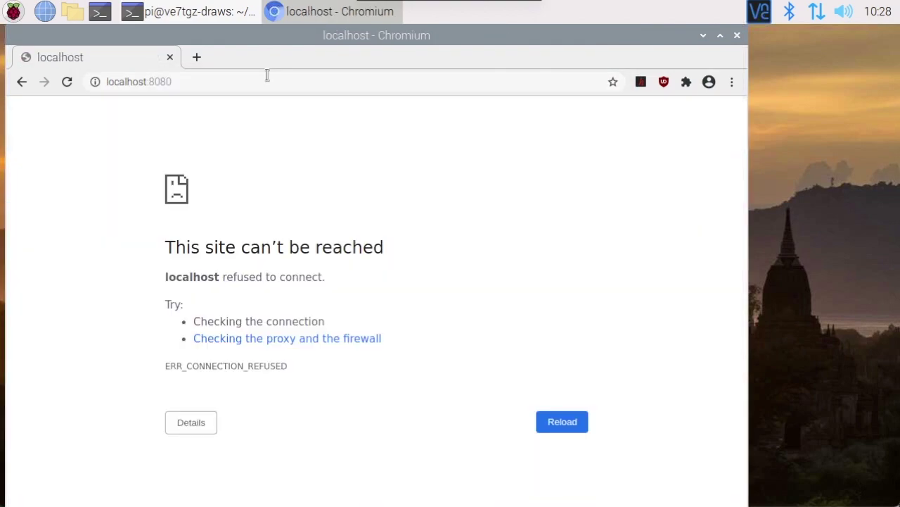
# Run sudo systemctl start draws-manager in the terminal, then go back to Chromium
pyautogui.click(236, 12)
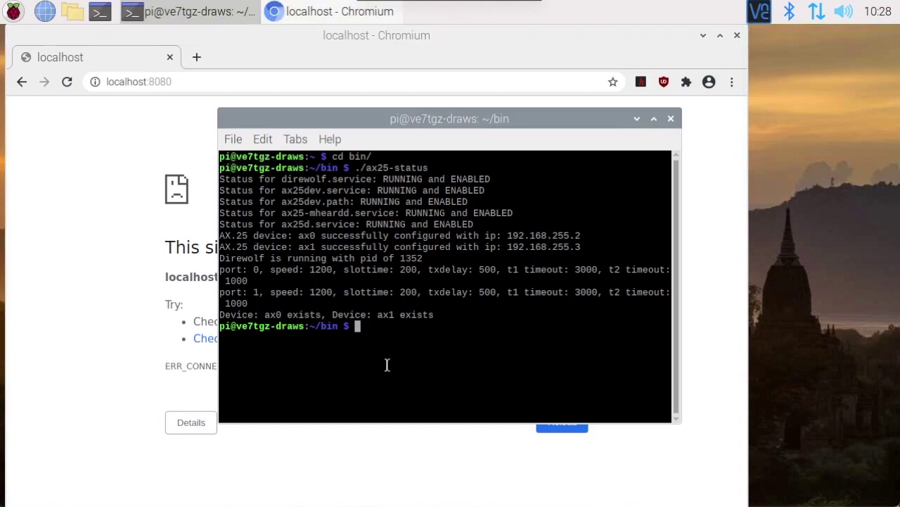
pyautogui.write('sudo system')
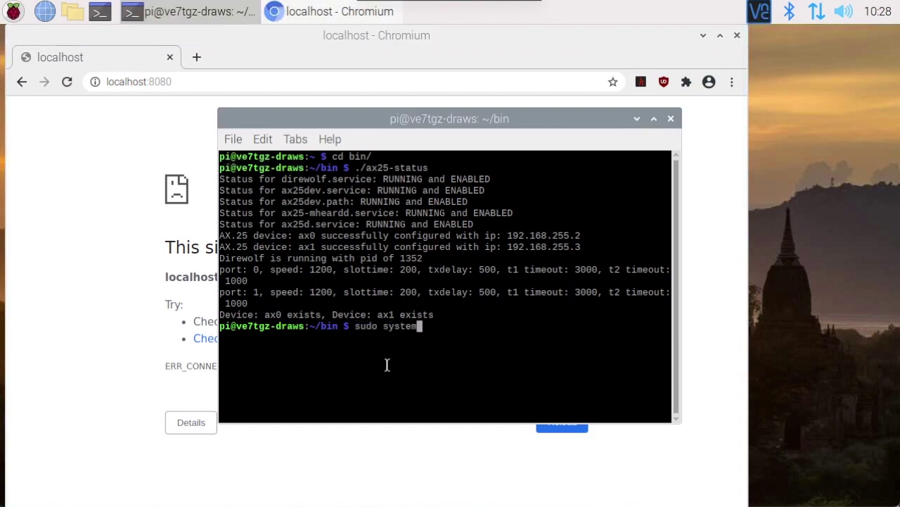
pyautogui.write('ctl sta')
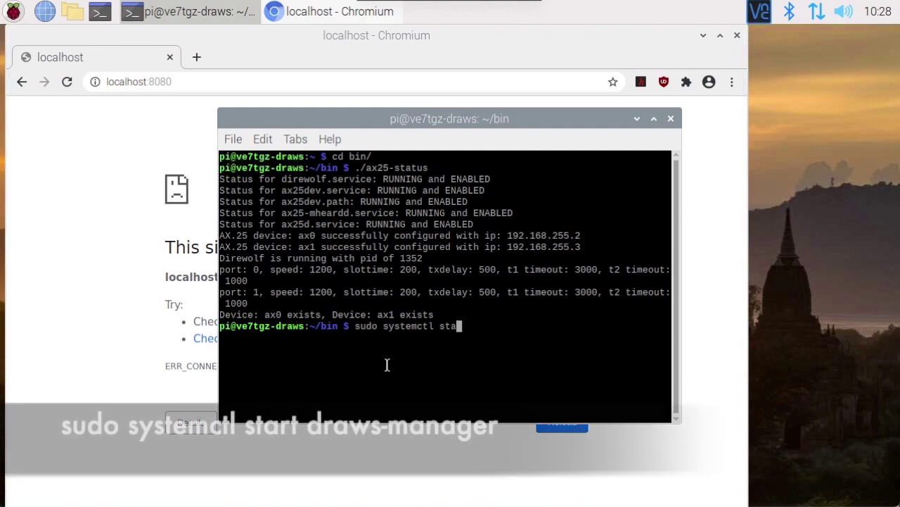
pyautogui.write('rt draws')
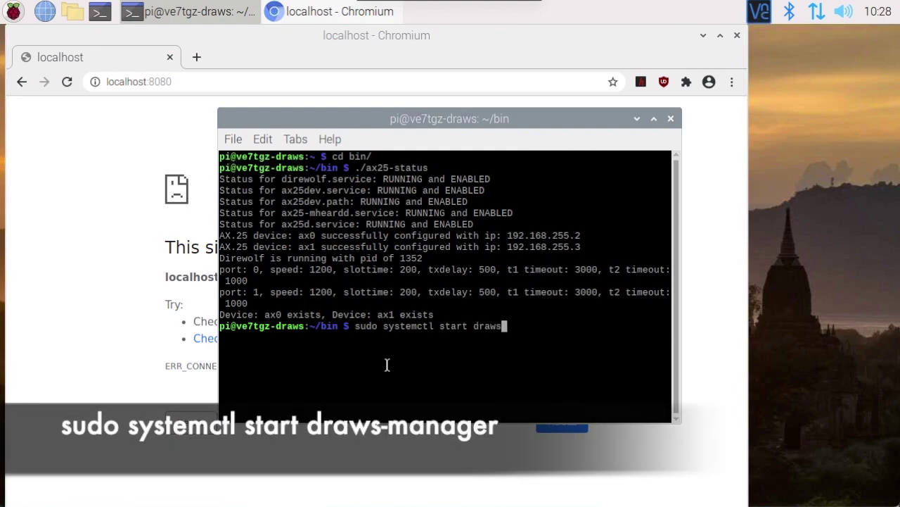
pyautogui.write('-manager')
pyautogui.press('Return')
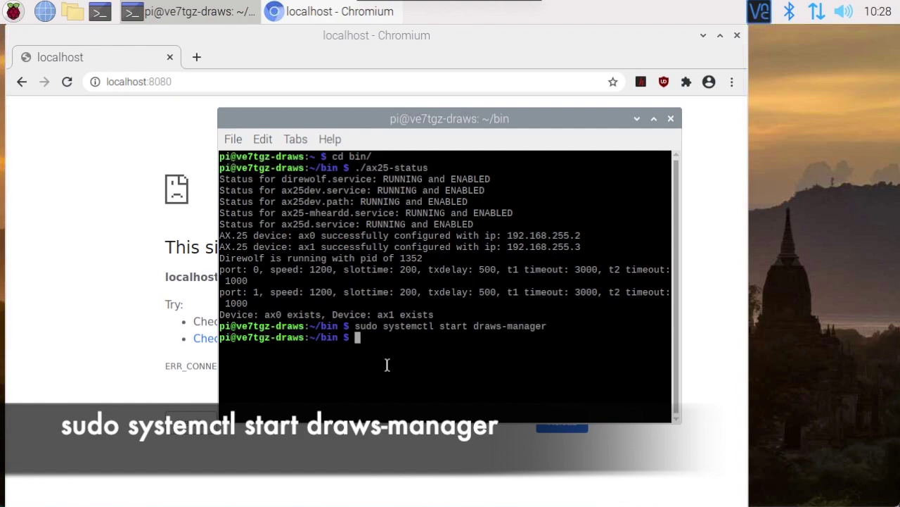
pyautogui.click(206, 79)
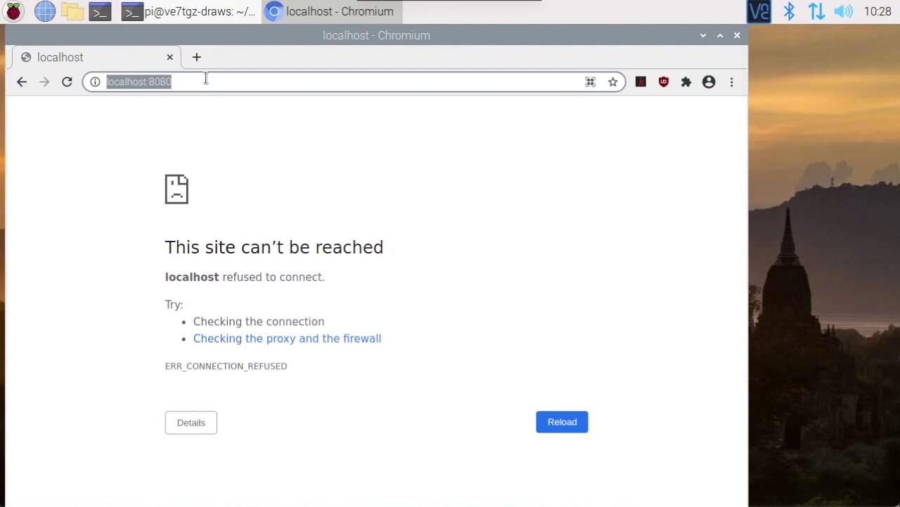
pyautogui.press('Return')
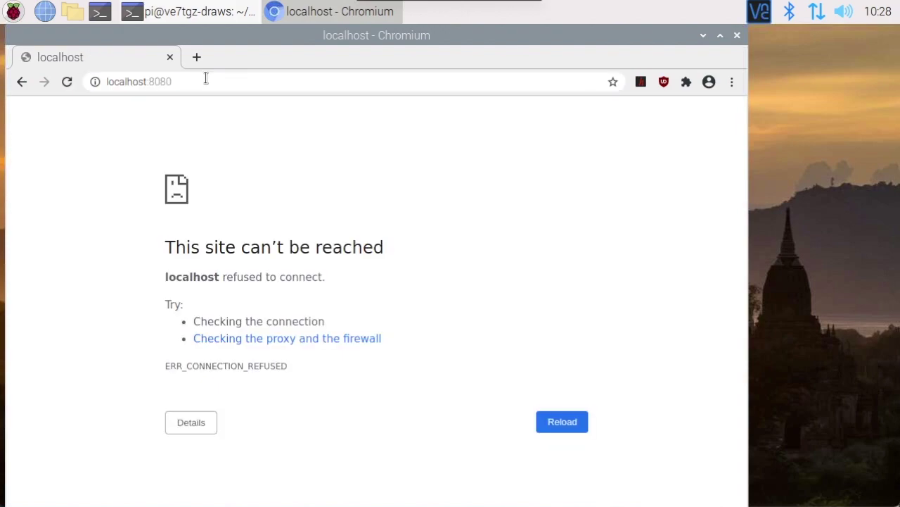
pyautogui.click(68, 83)
pyautogui.click(68, 83)
# Check sudo systemctl status draws-manager, widening the terminal to read the npm errors
pyautogui.hotkey('alt', 'Tab')
pyautogui.press('Left')
pyautogui.press('Left')
pyautogui.press('Left')
pyautogui.press('Left')
pyautogui.press('Left')
pyautogui.press('Left')
pyautogui.press('Left')
pyautogui.press('Left')
pyautogui.press('Left')
pyautogui.press('Left')
pyautogui.press('Left')
pyautogui.press('Left')
pyautogui.press('Left')
pyautogui.press('Left')
pyautogui.press('Left')
pyautogui.press('Left')
pyautogui.press('Left')
pyautogui.press('Right')
pyautogui.press('Right')
pyautogui.press('Right')
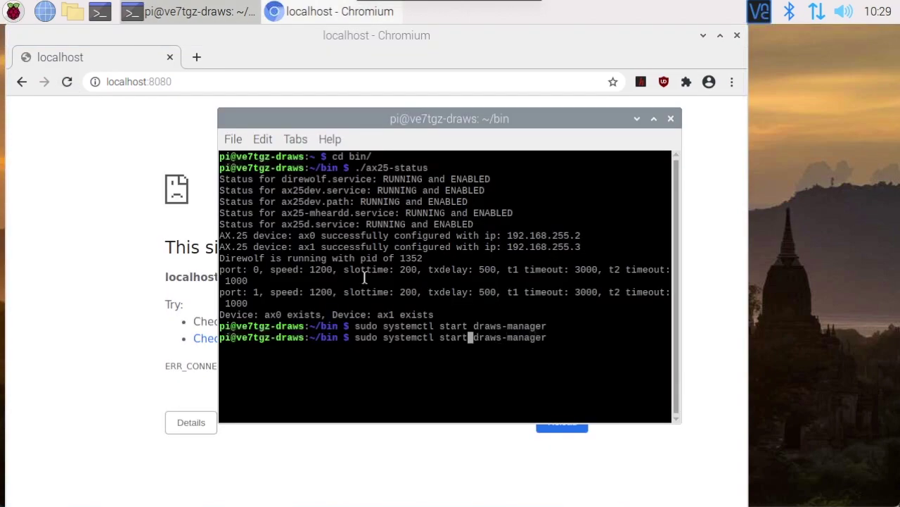
pyautogui.press('BackSpace')
pyautogui.press('BackSpace')
pyautogui.write('tus')
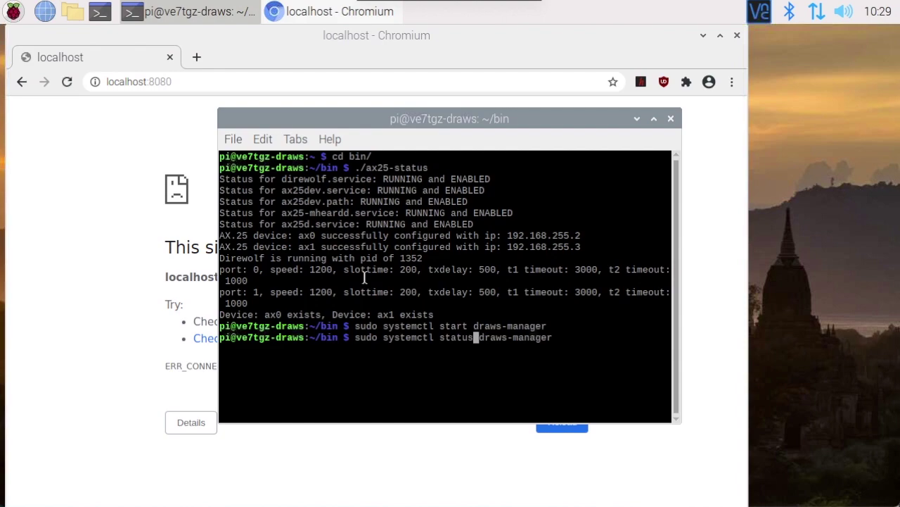
pyautogui.press('Return')
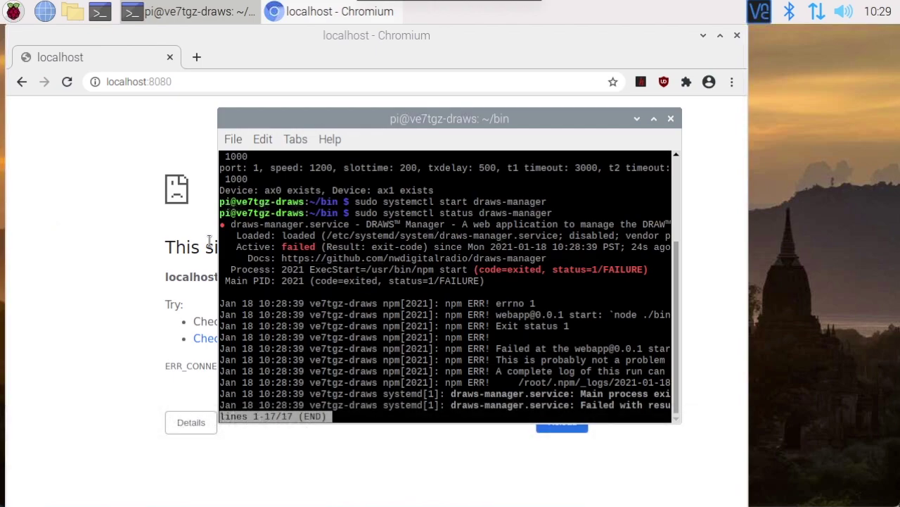
pyautogui.moveTo(218, 268); pyautogui.dragTo(61, 269)
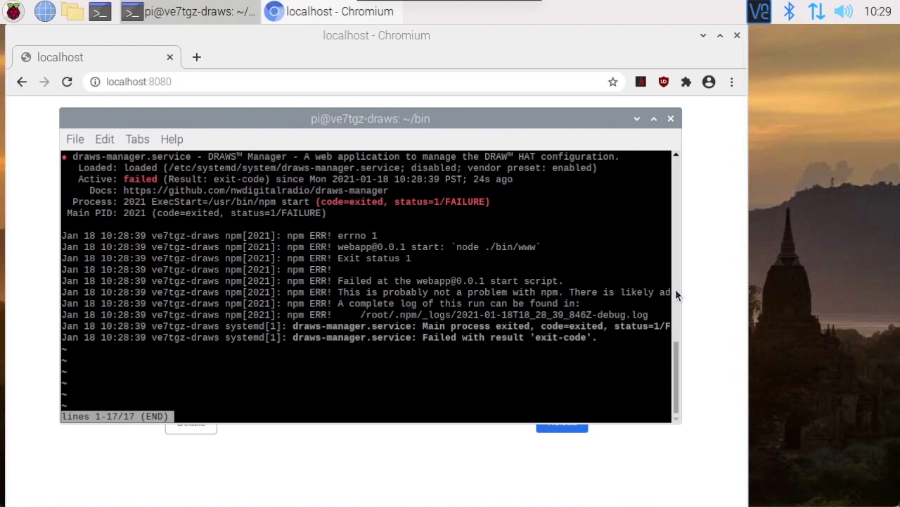
pyautogui.moveTo(687, 287); pyautogui.dragTo(783, 299)
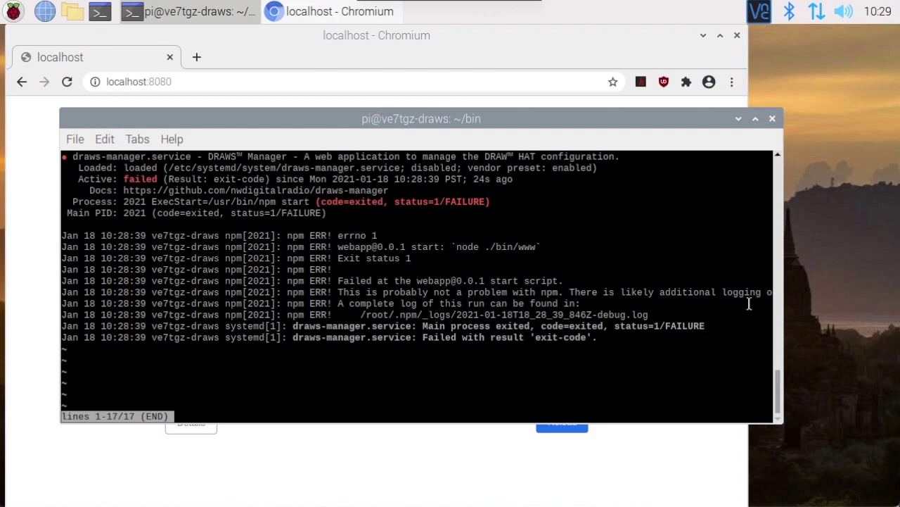
pyautogui.press('q')
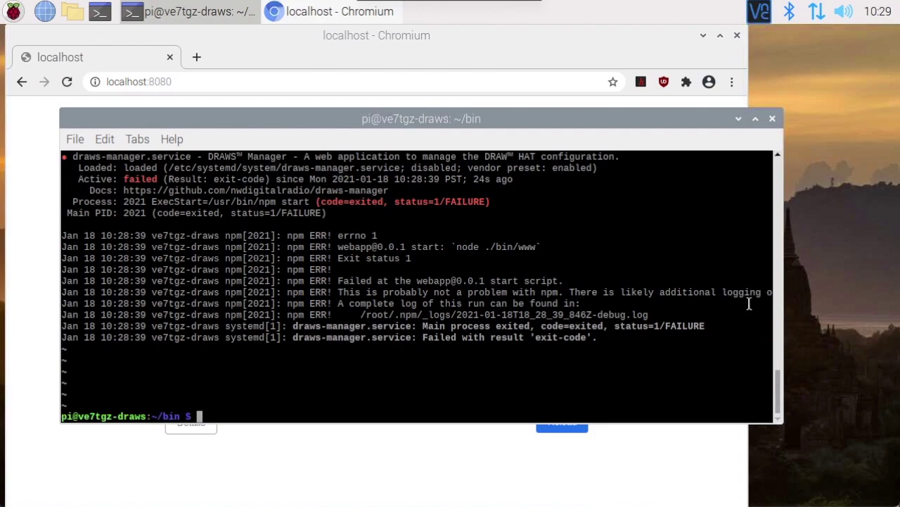
# Stop the service with sudo systemctl stop draws-manager
pyautogui.press('Up')
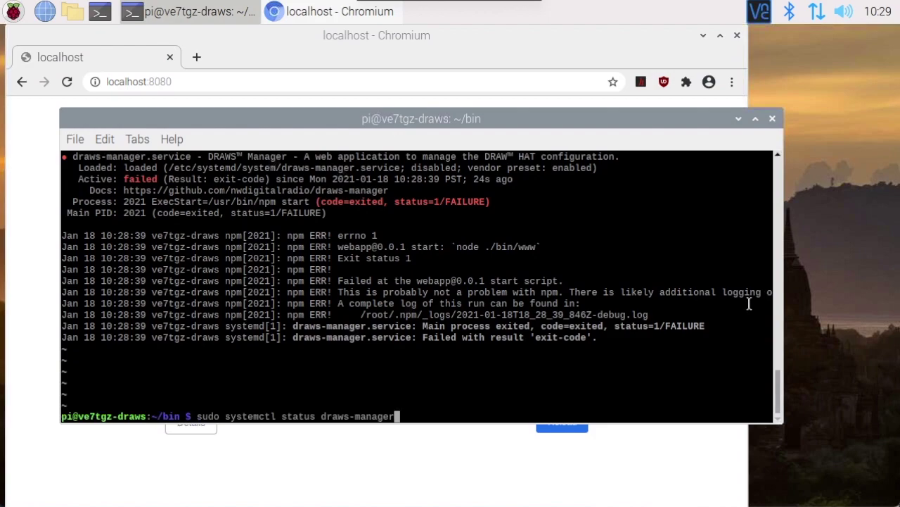
pyautogui.press('Left')
pyautogui.press('Left')
pyautogui.press('Left')
pyautogui.press('Left')
pyautogui.press('Left')
pyautogui.press('Left')
pyautogui.press('Left')
pyautogui.press('Left')
pyautogui.press('Left')
pyautogui.press('Left')
pyautogui.press('Left')
pyautogui.press('Left')
pyautogui.press('Left')
pyautogui.press('Left')
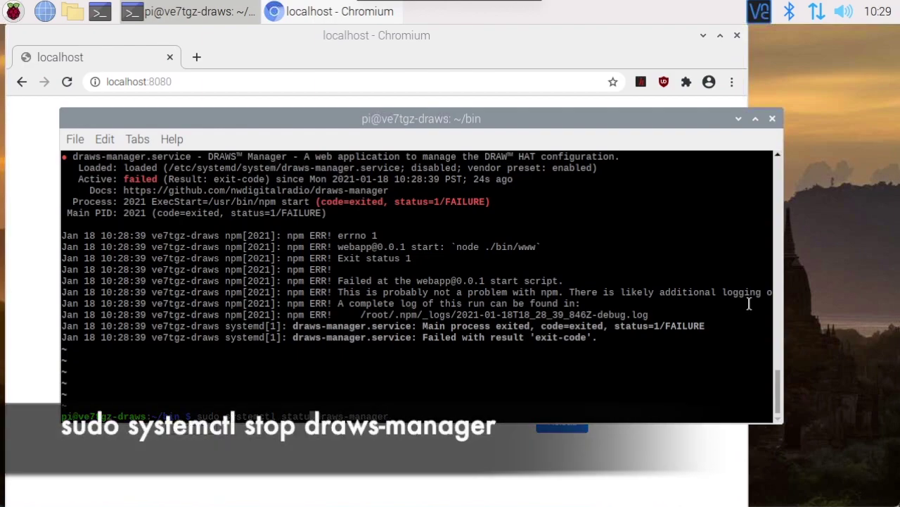
pyautogui.press('BackSpace')
pyautogui.press('BackSpace')
pyautogui.press('BackSpace')
pyautogui.press('BackSpace')
pyautogui.write('op')
pyautogui.press('Return')
# Start it again with sudo systemctl start draws-manager
pyautogui.press('Up')
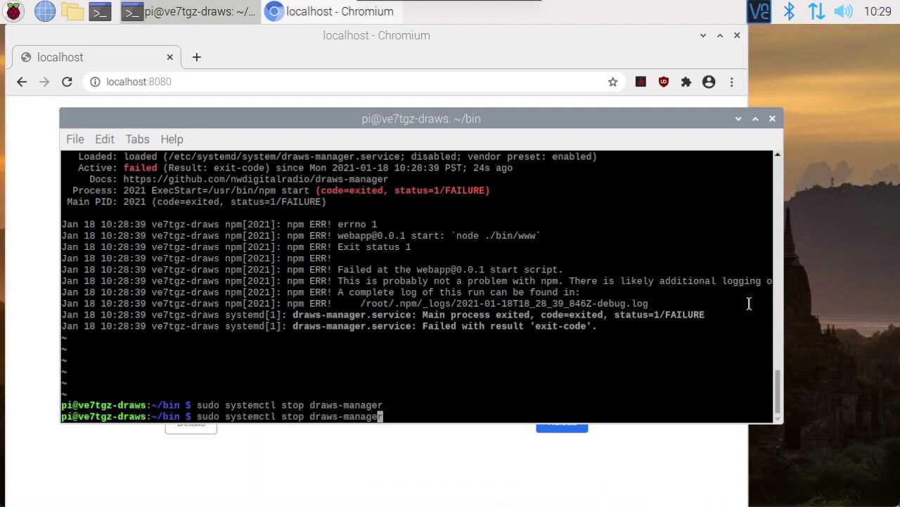
pyautogui.press('Left')
pyautogui.press('Left')
pyautogui.press('Left')
pyautogui.press('Left')
pyautogui.press('Left')
pyautogui.press('Left')
pyautogui.press('Left')
pyautogui.press('Left')
pyautogui.press('Left')
pyautogui.press('Left')
pyautogui.press('Left')
pyautogui.press('Left')
pyautogui.press('Left')
pyautogui.press('Left')
pyautogui.press('BackSpace')
pyautogui.press('BackSpace')
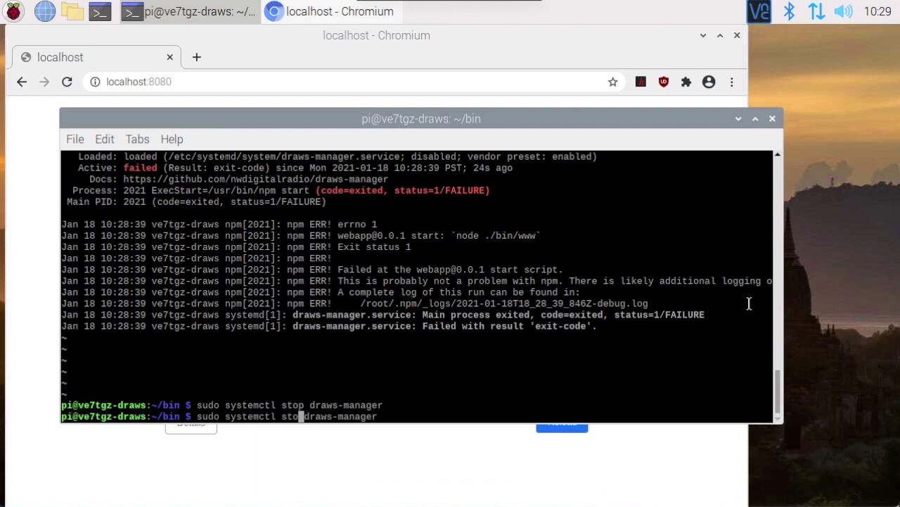
pyautogui.write('art')
pyautogui.press('Return')
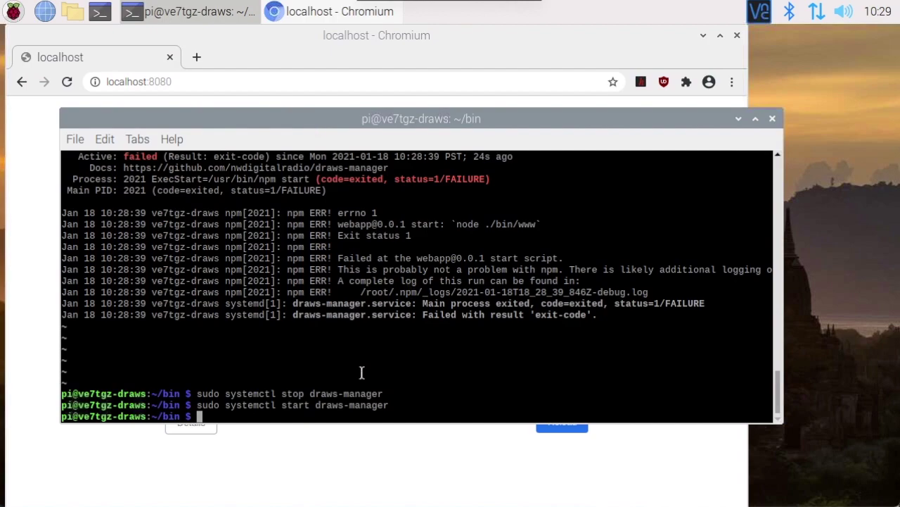
pyautogui.click(704, 35)
# Minimize Chromium and execute the AX.25-control desktop script to switch AX.25 on
pyautogui.click(704, 36)
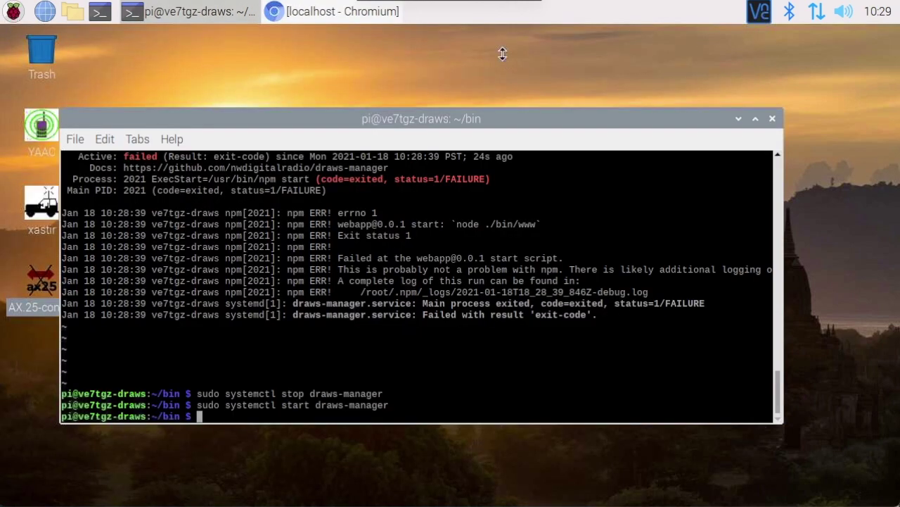
pyautogui.doubleClick(42, 280)
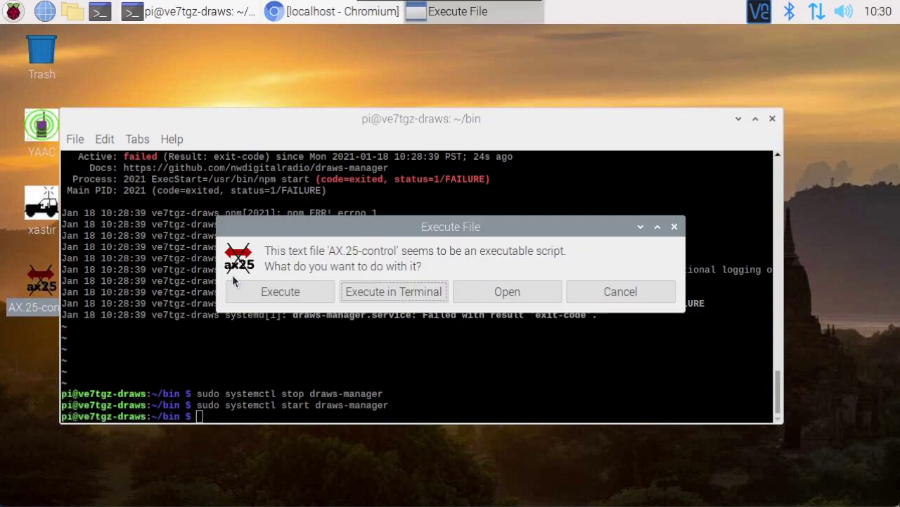
pyautogui.click(259, 294)
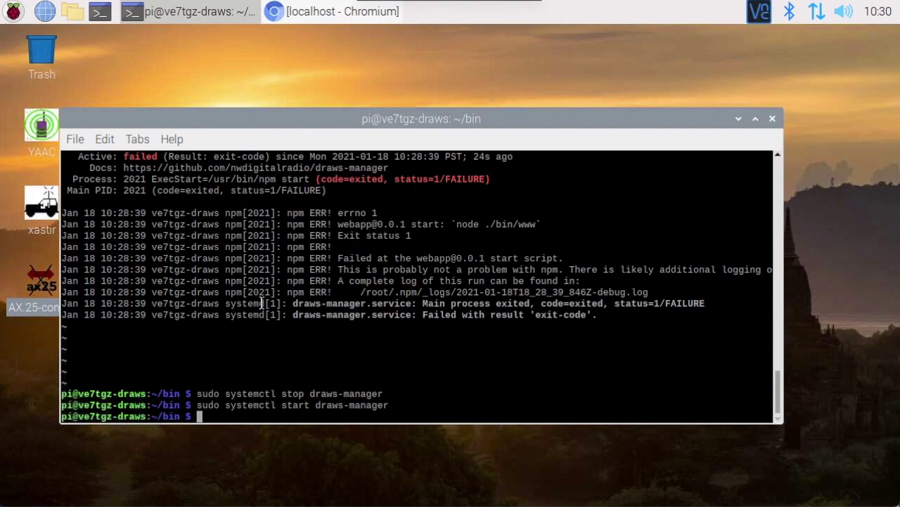
# In a new terminal tab, follow /var/log/direwolf/direwolf.log with sudo tail -f
pyautogui.click(74, 138)
pyautogui.click(85, 161)
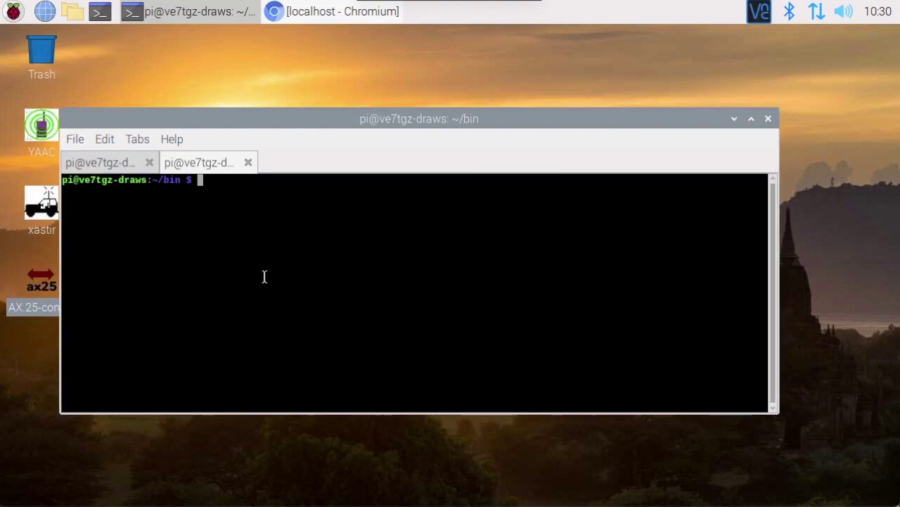
pyautogui.write('s')
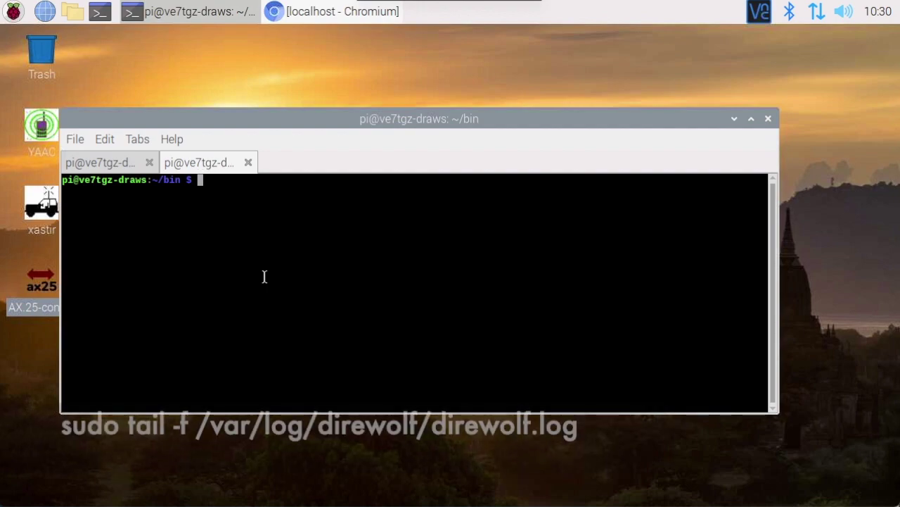
pyautogui.write('udo tail -f /var/log/direwolf/d')
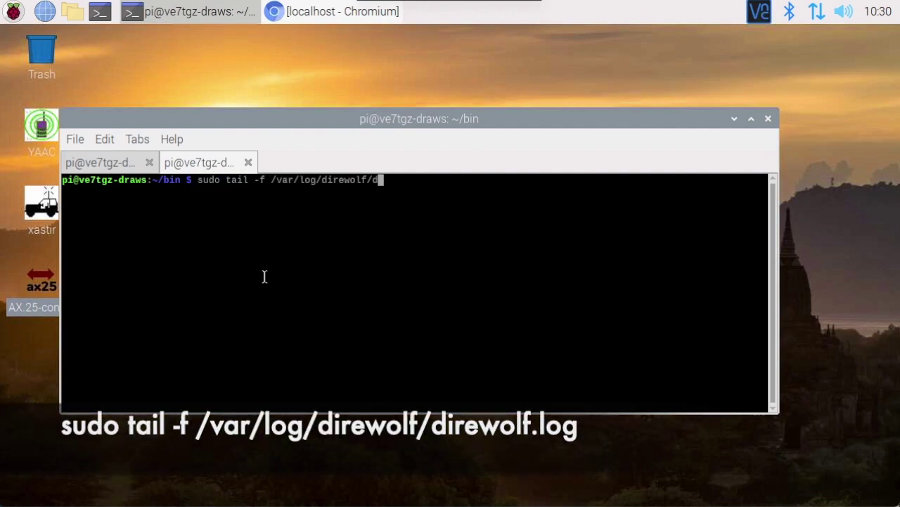
pyautogui.press('Tab')
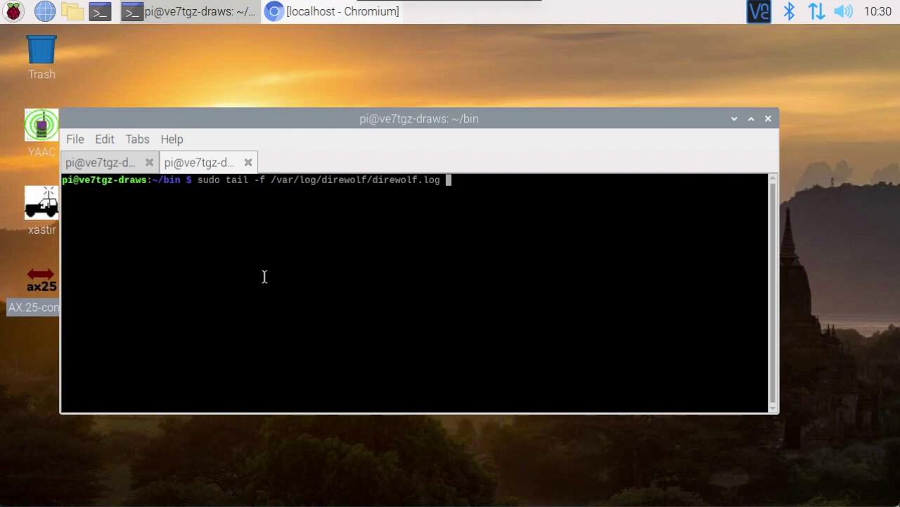
pyautogui.press('Return')
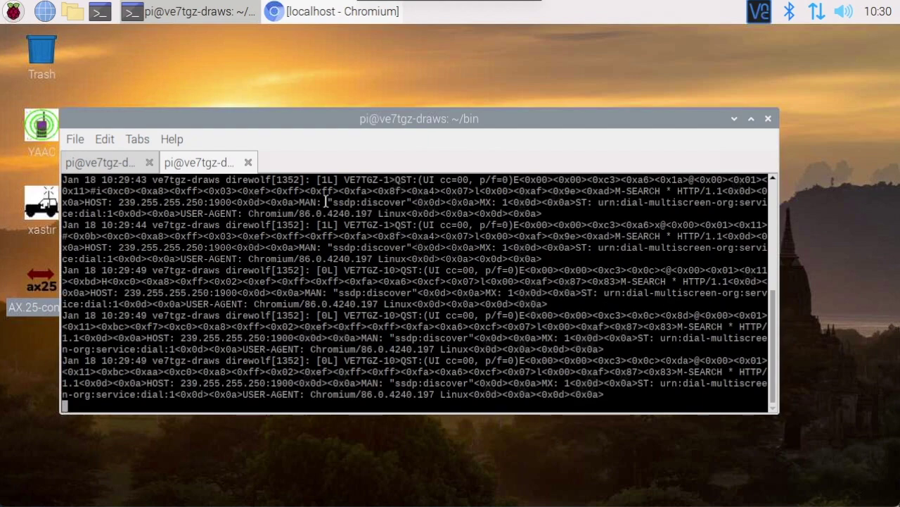
pyautogui.click(100, 160)
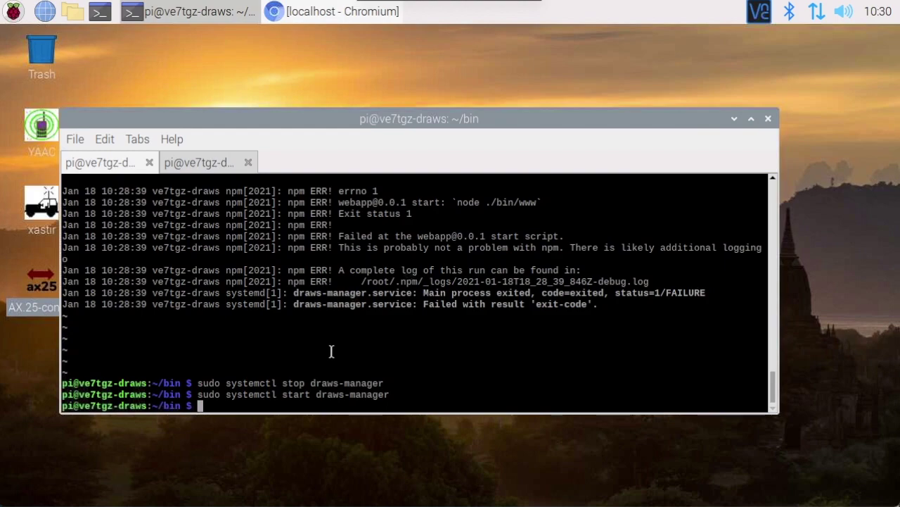
# Reload localhost:8080 twice, then close Chromium when the connection is still refused
pyautogui.click(324, 12)
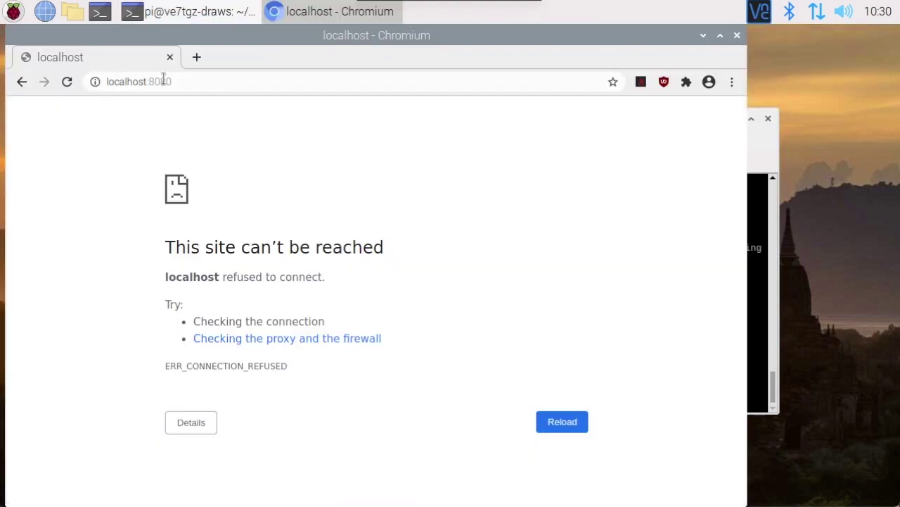
pyautogui.click(67, 86)
pyautogui.click(67, 86)
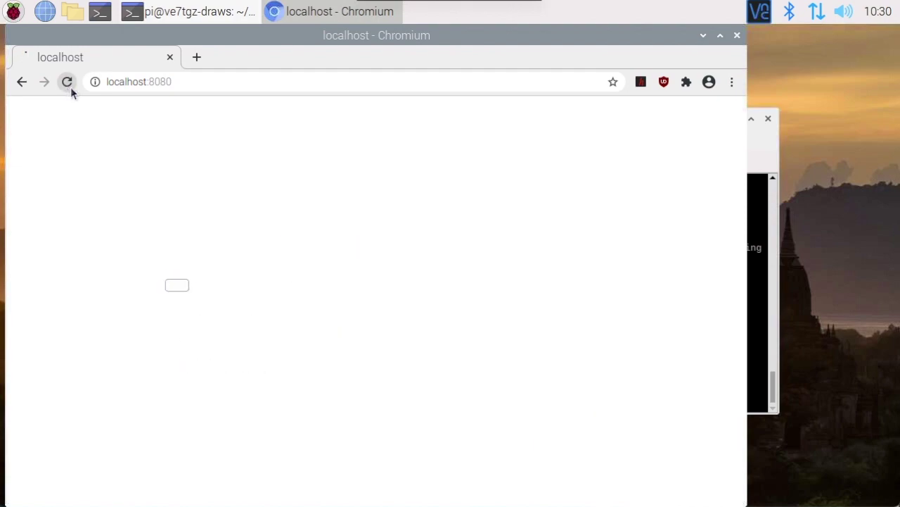
pyautogui.click(738, 35)
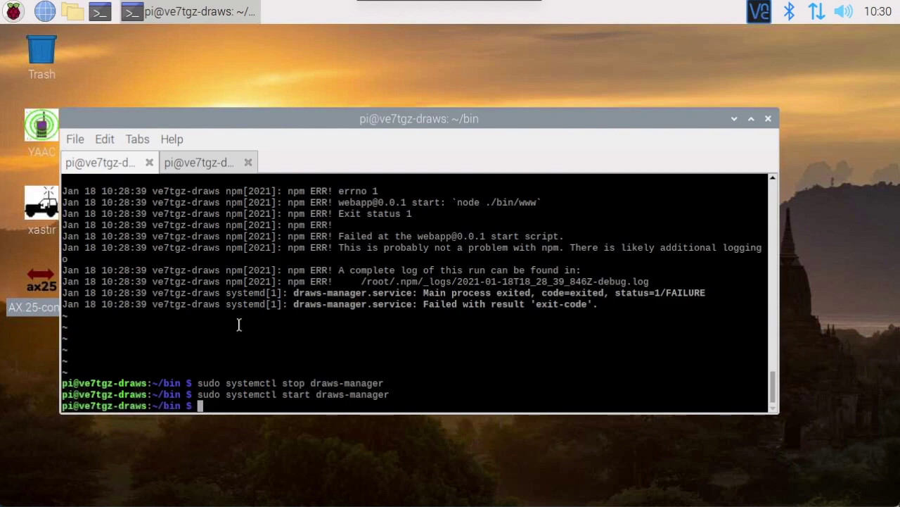
# Run ./ax25-start to create the 6 ax25 iptables rules, then launch Chromium
pyautogui.write('cd bin')
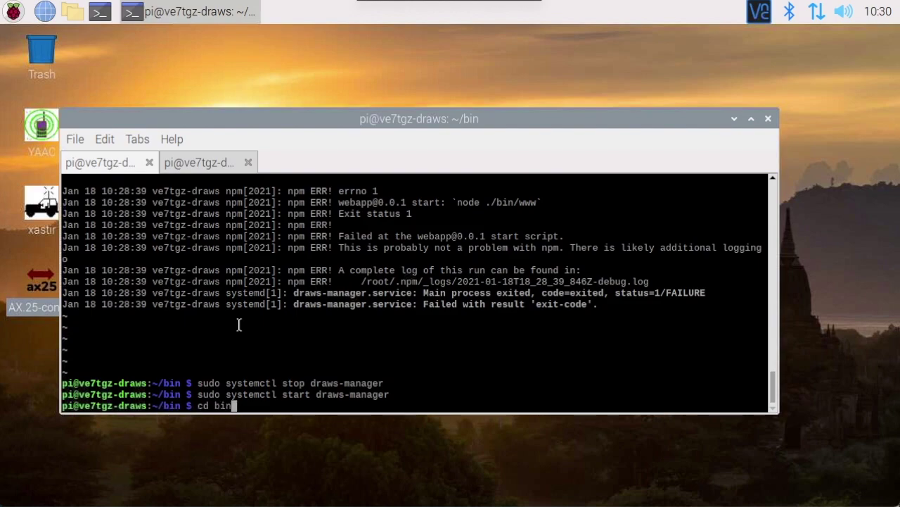
pyautogui.press('BackSpace')
pyautogui.press('BackSpace')
pyautogui.press('BackSpace')
pyautogui.press('BackSpace')
pyautogui.press('BackSpace')
pyautogui.press('BackSpace')
pyautogui.write('./ax25-start')
pyautogui.press('Return')
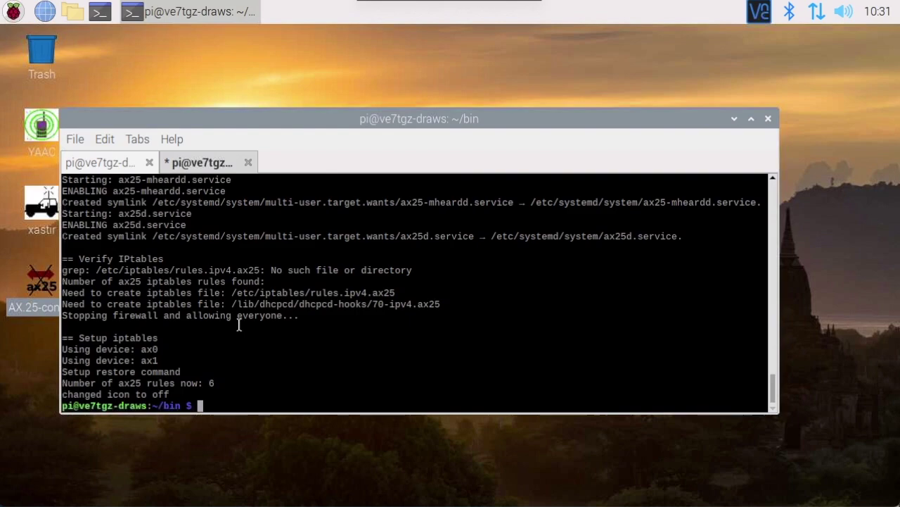
pyautogui.click(36, 17)
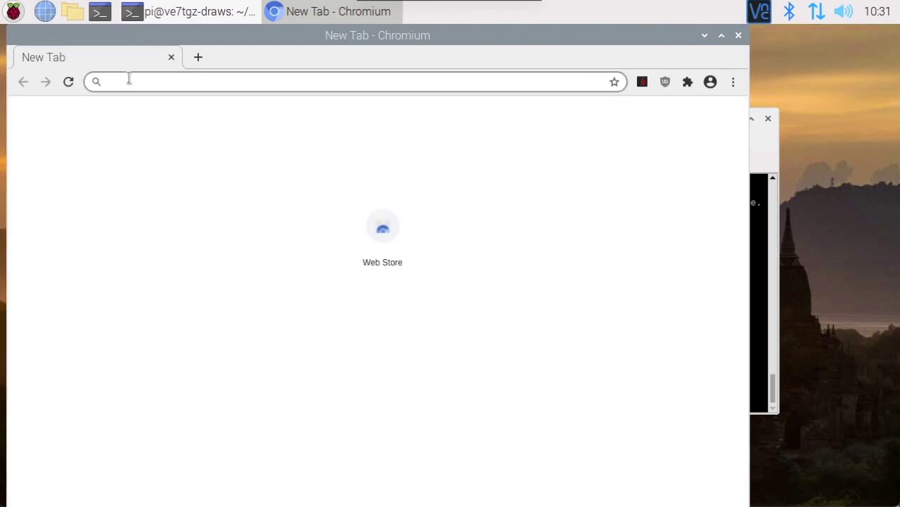
# Load localhost:8080, which still fails with ERR_CONNECTION_REFUSED
pyautogui.write('l')
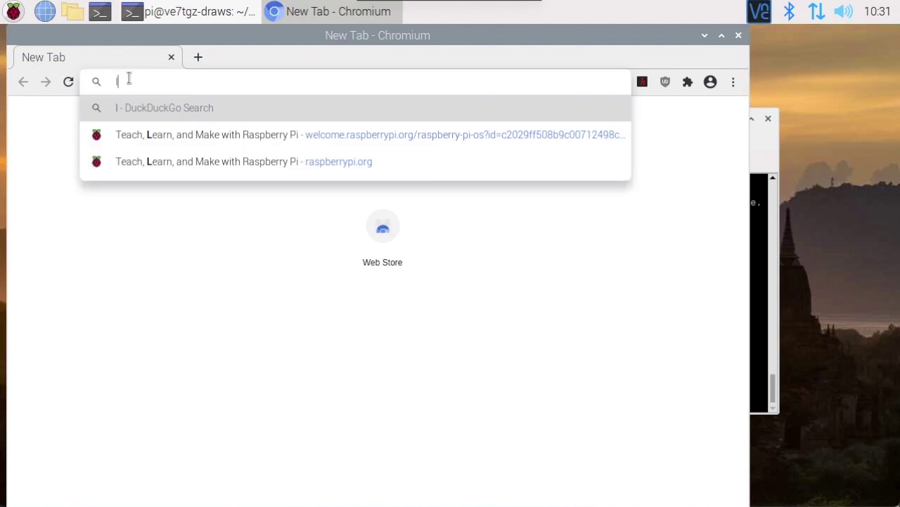
pyautogui.write('ocalhost')
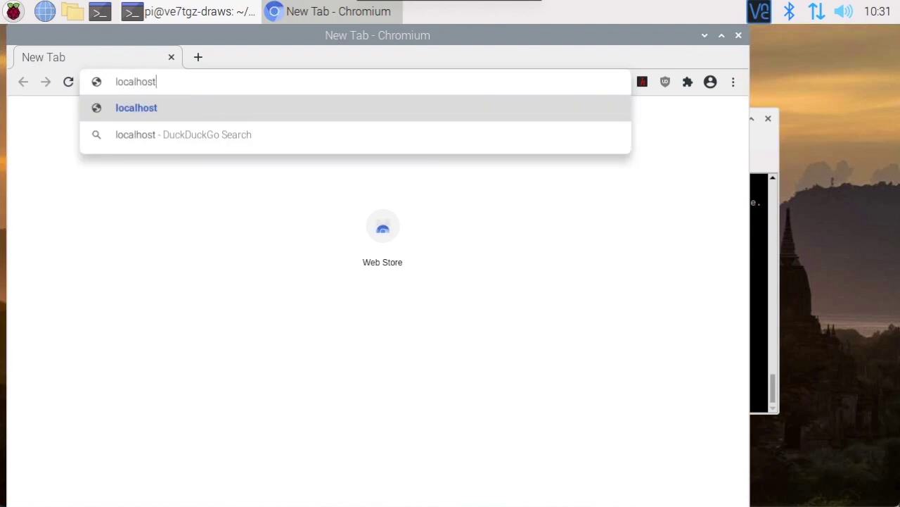
pyautogui.write(':8080')
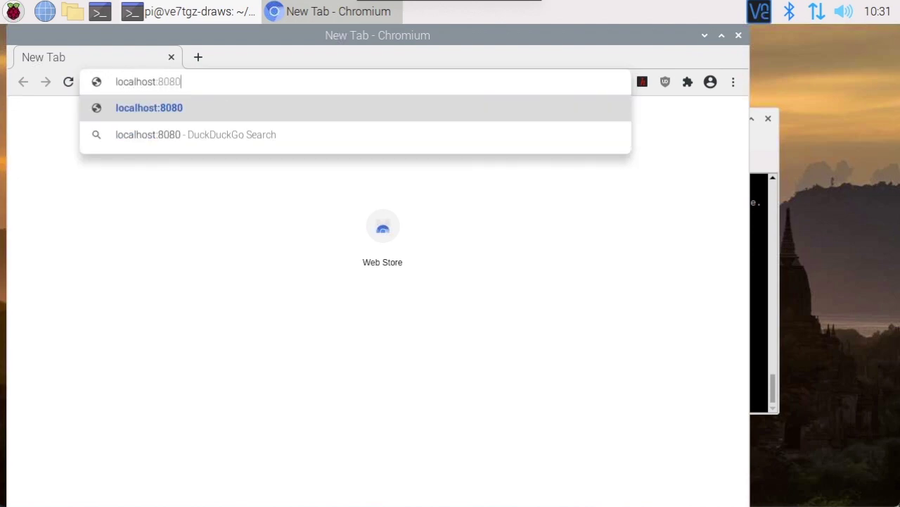
pyautogui.press('Return')
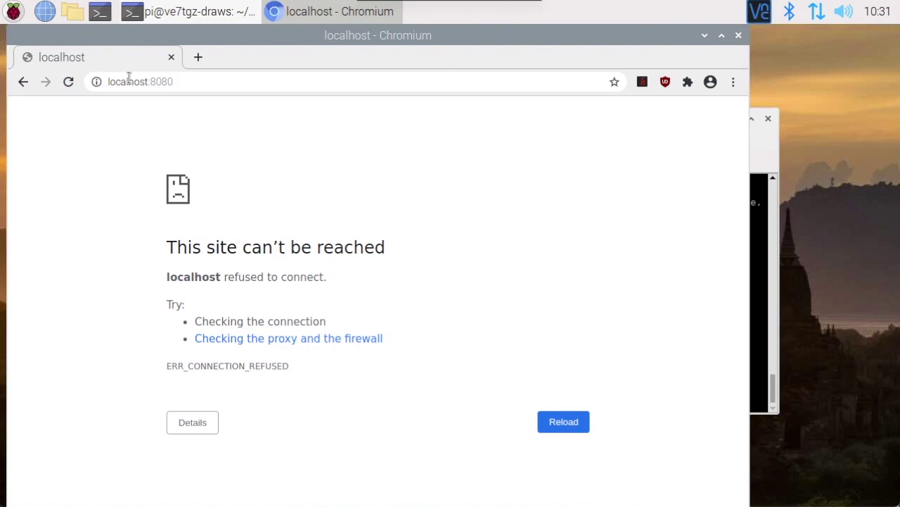
# Rerun sudo systemctl start draws-manager from history and check the direwolf log tab
pyautogui.click(188, 12)
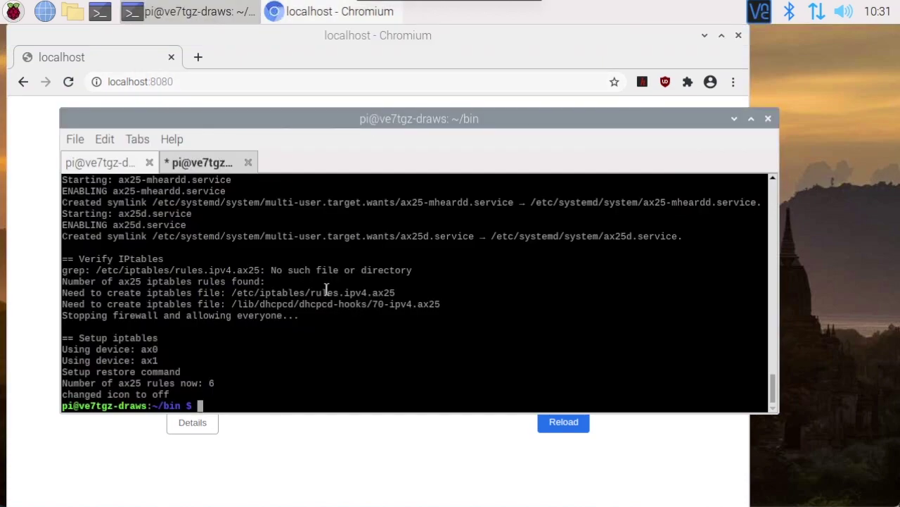
pyautogui.write('./ax25-start')
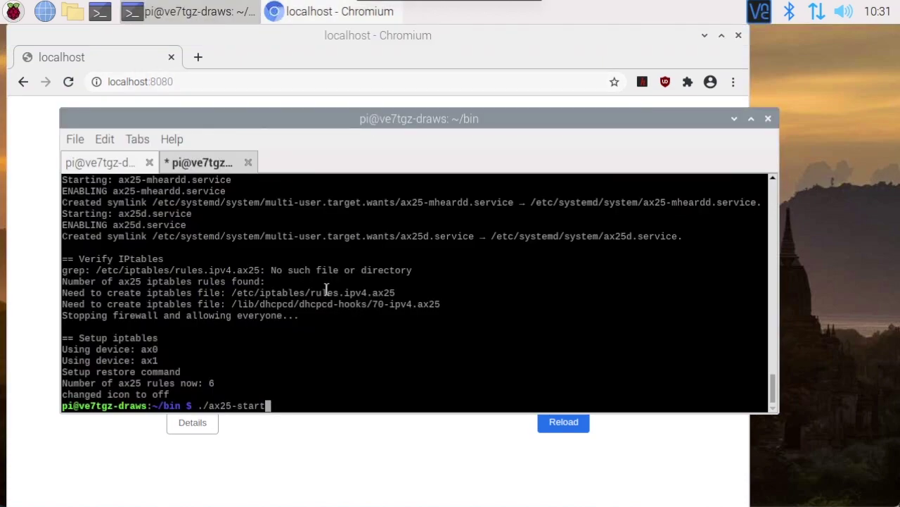
pyautogui.press('Up')
pyautogui.press('Up')
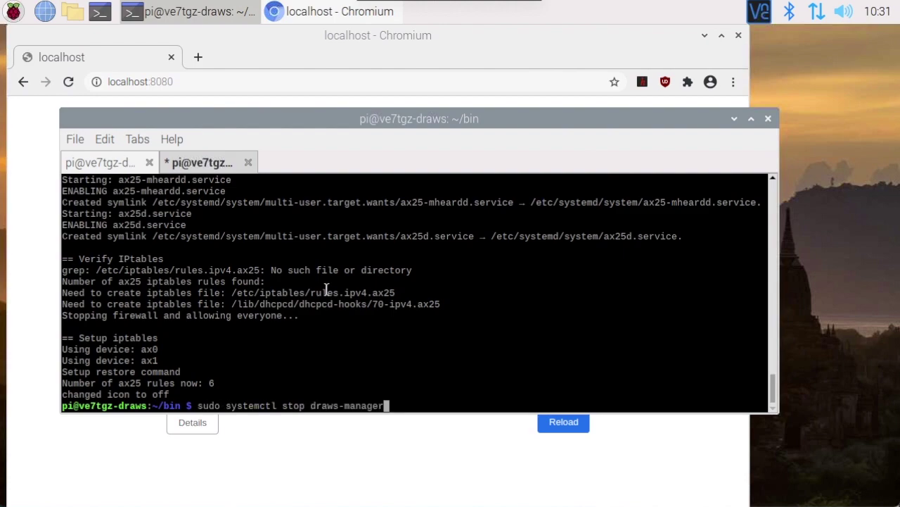
pyautogui.press('Down')
pyautogui.press('Return')
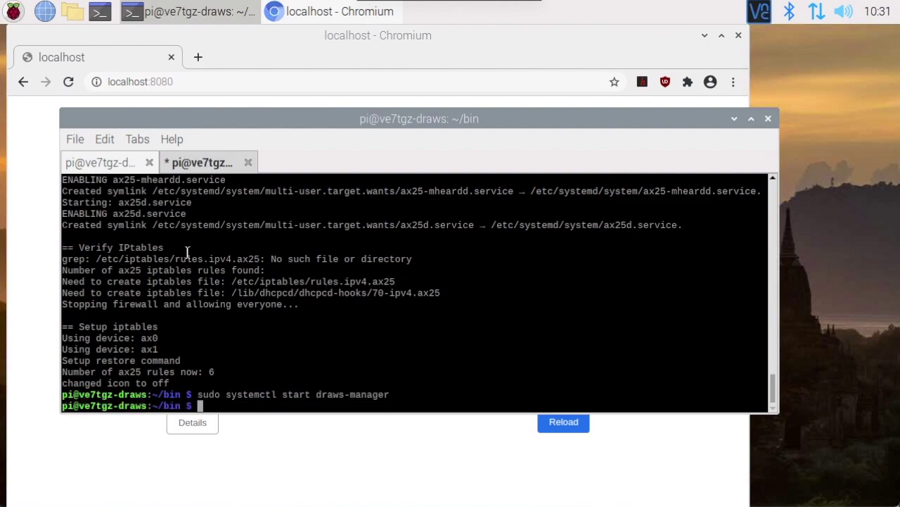
pyautogui.moveTo(105, 163); pyautogui.dragTo(202, 163)
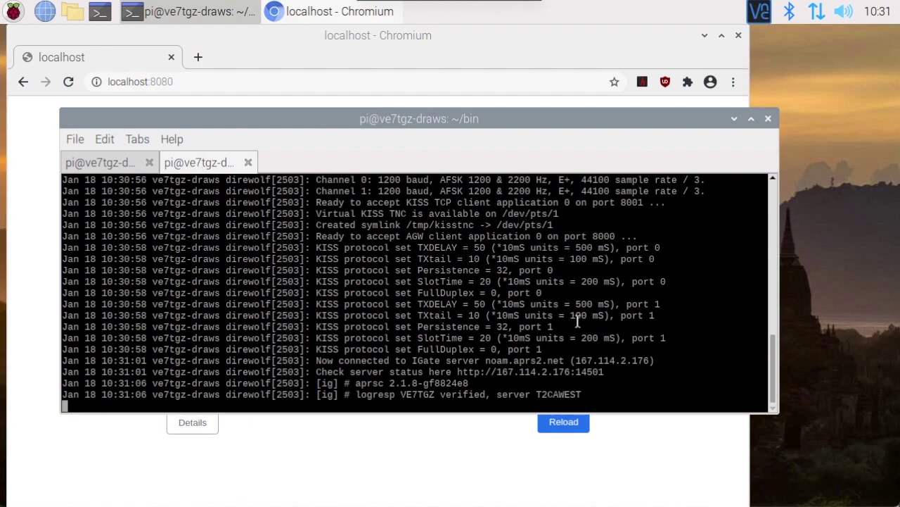
pyautogui.press('Return')
pyautogui.press('Return')
pyautogui.press('Return')
pyautogui.press('Return')
pyautogui.press('Return')
pyautogui.press('Return')
pyautogui.press('Return')
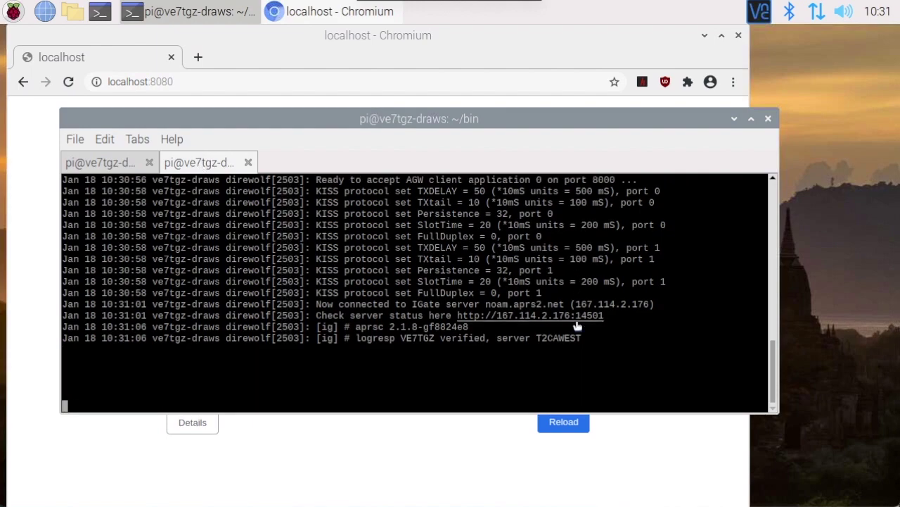
pyautogui.click(102, 163)
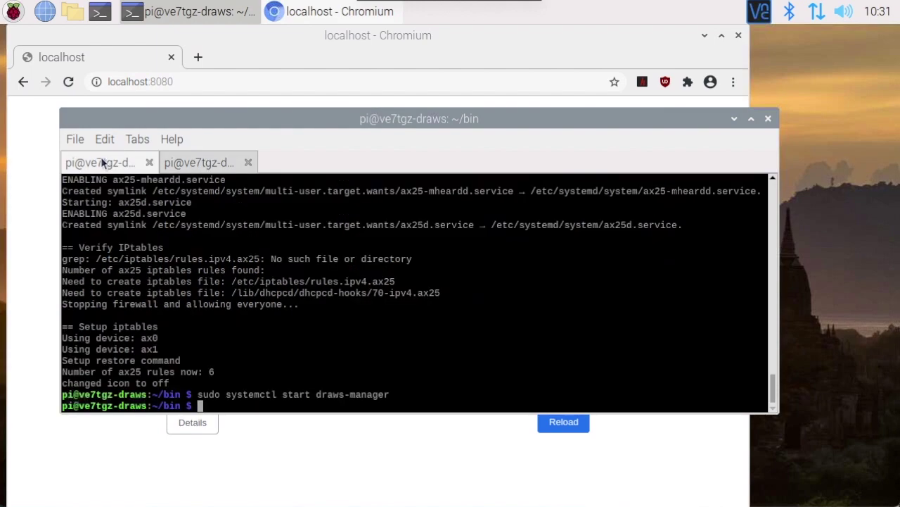
# Reload localhost:8080 in Chromium; the connection-refused error remains
pyautogui.click(118, 61)
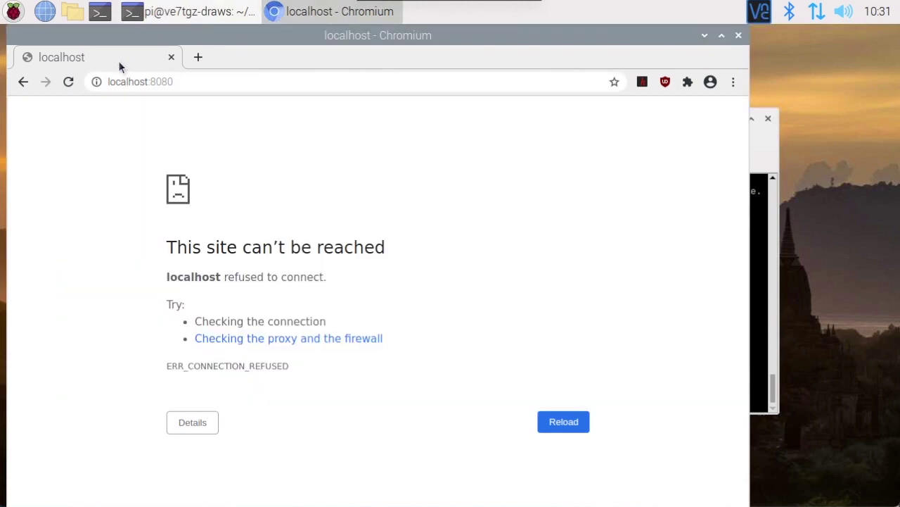
pyautogui.click(69, 82)
pyautogui.click(187, 83)
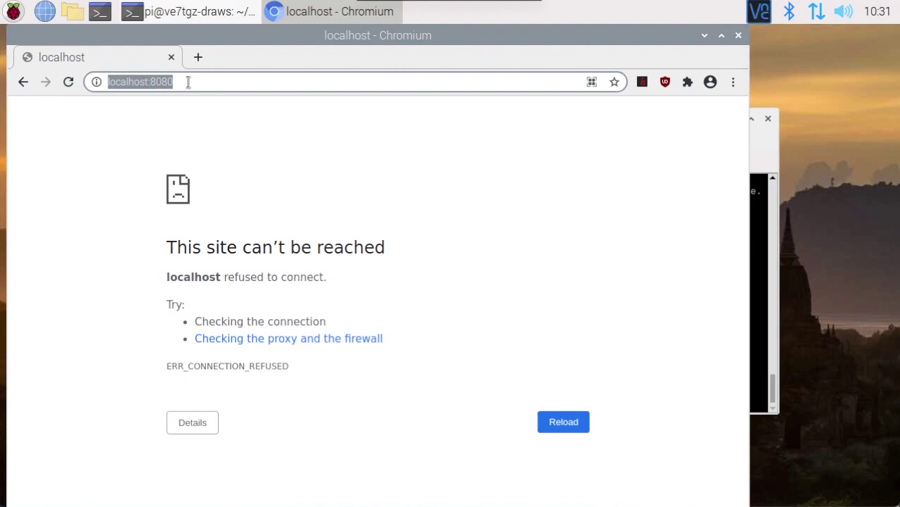
pyautogui.press('Return')
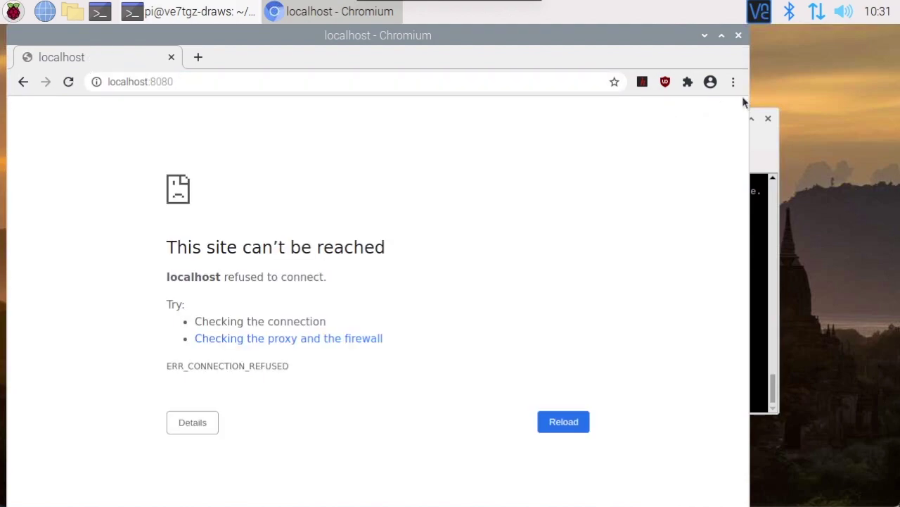
# Close Chromium, review both terminal tabs, and reboot the Pi with sudo reboot
pyautogui.click(739, 36)
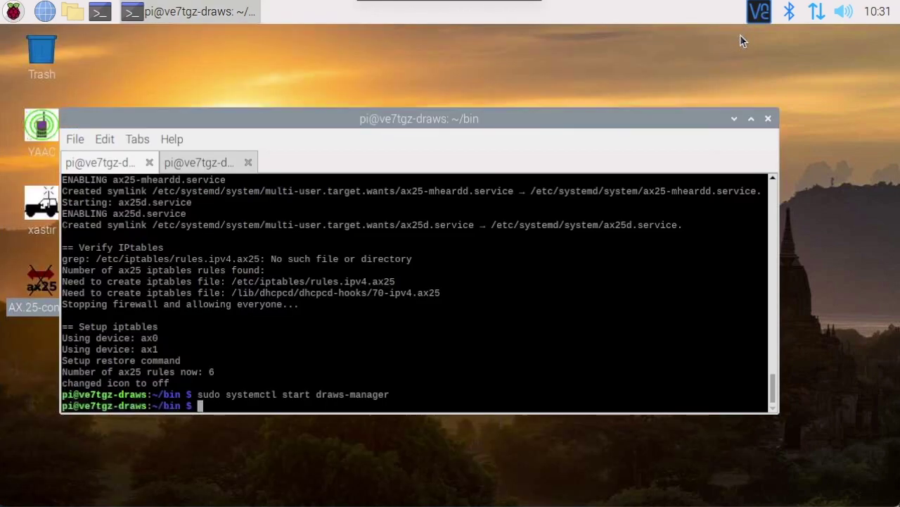
pyautogui.click(193, 160)
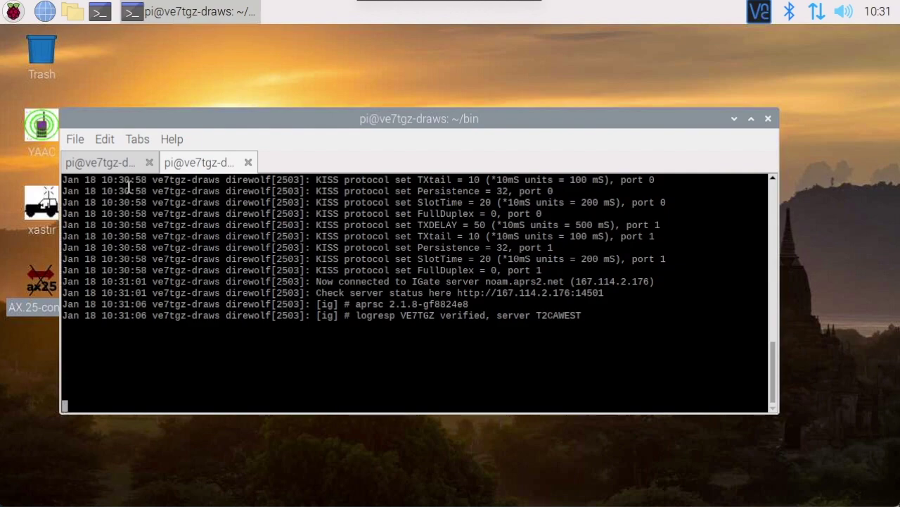
pyautogui.click(112, 166)
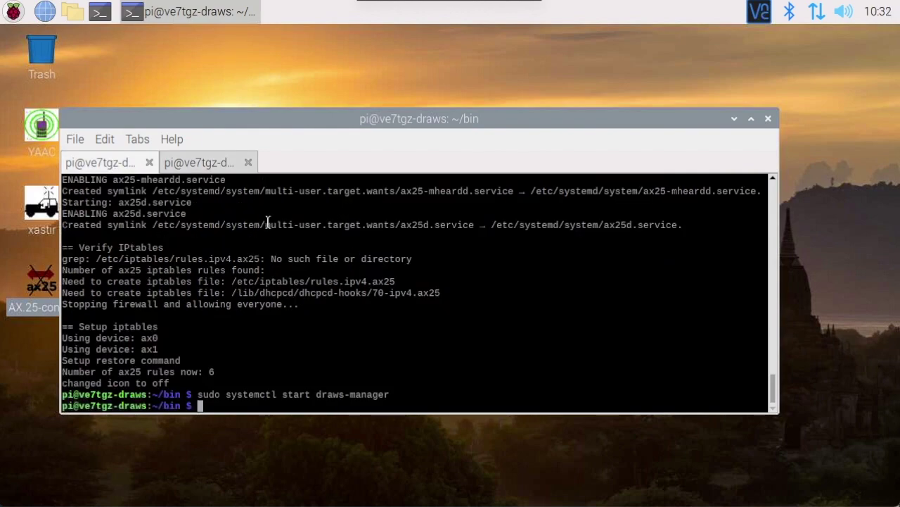
pyautogui.write('sudo reboot')
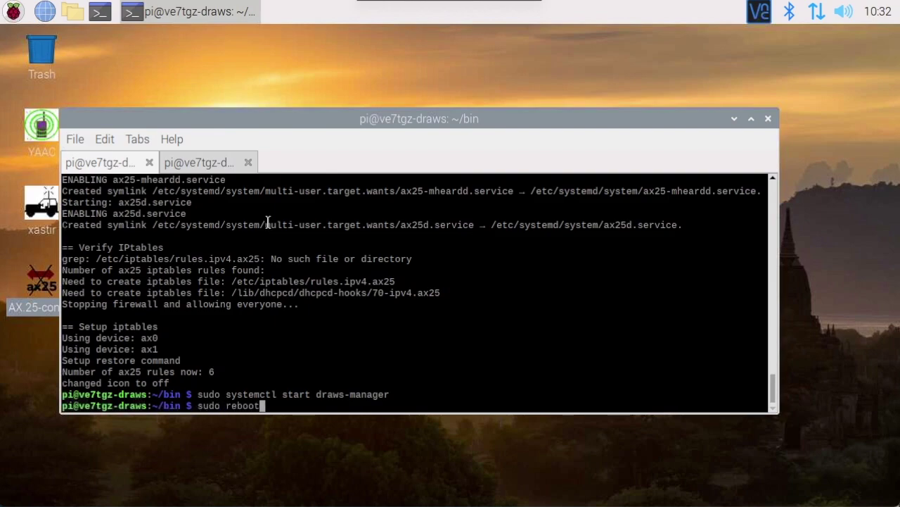
pyautogui.press('Return')
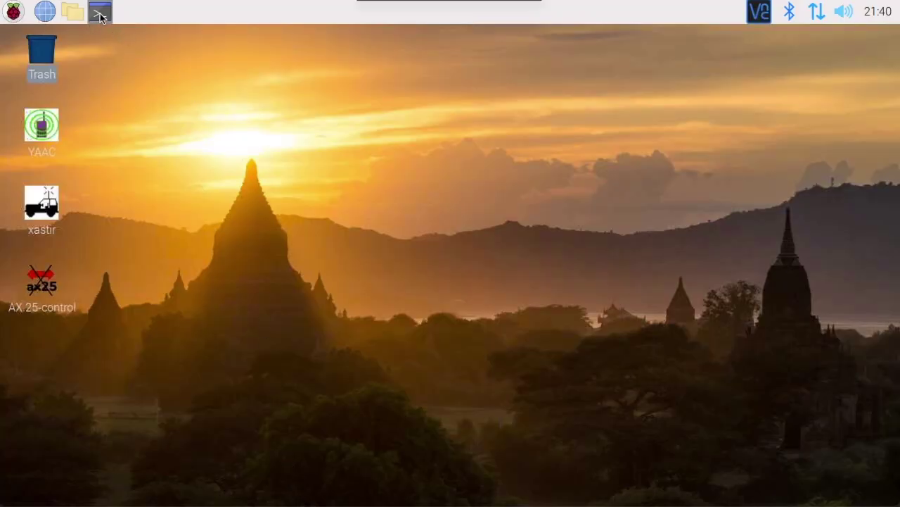
# In a new terminal, run sudo systemctl start draws-manager, then launch Chromium
pyautogui.click(100, 13)
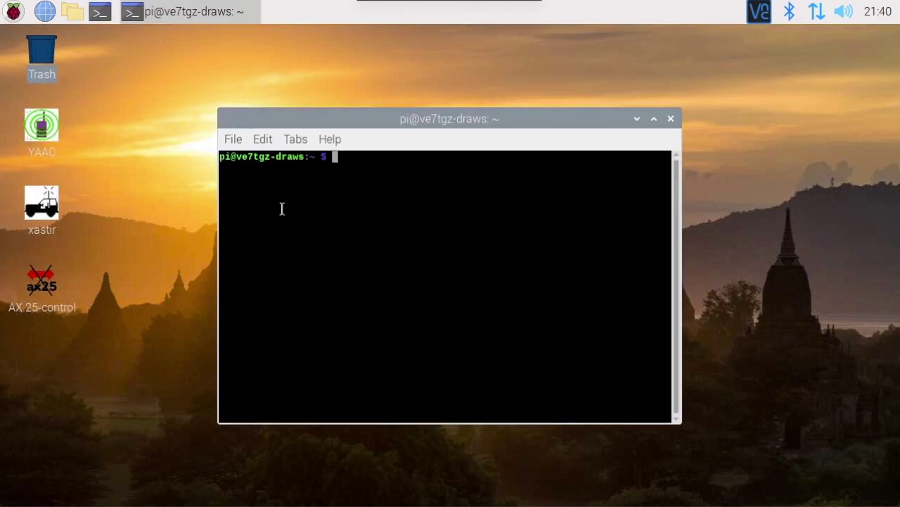
pyautogui.write('sudo systemctl d')
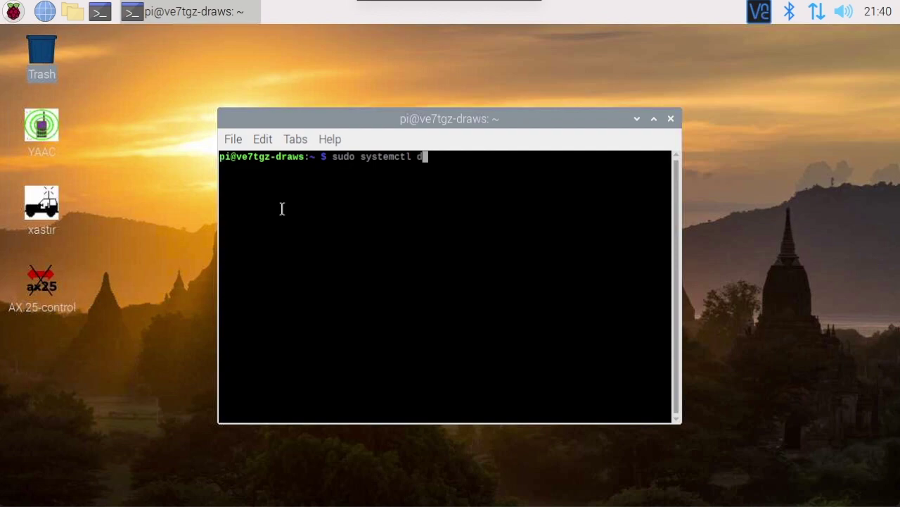
pyautogui.press('BackSpace')
pyautogui.write('start draws-manager')
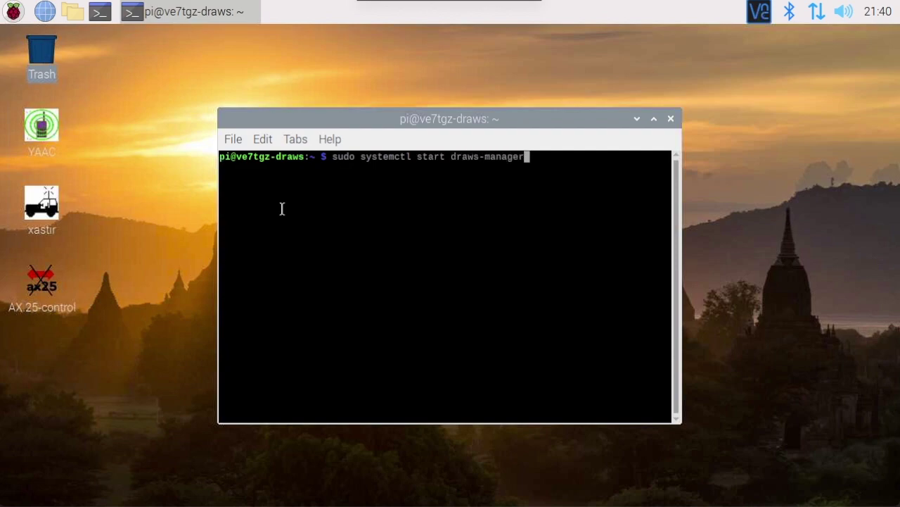
pyautogui.press('Return')
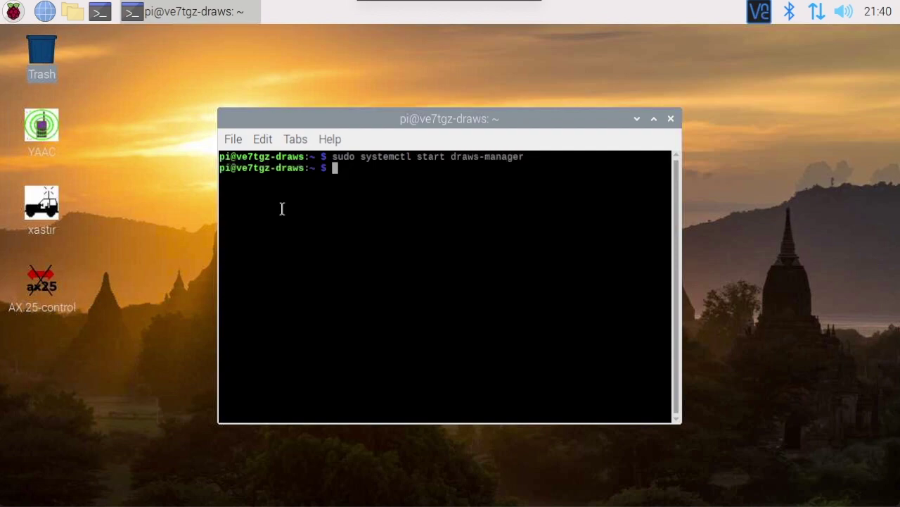
pyautogui.click(42, 13)
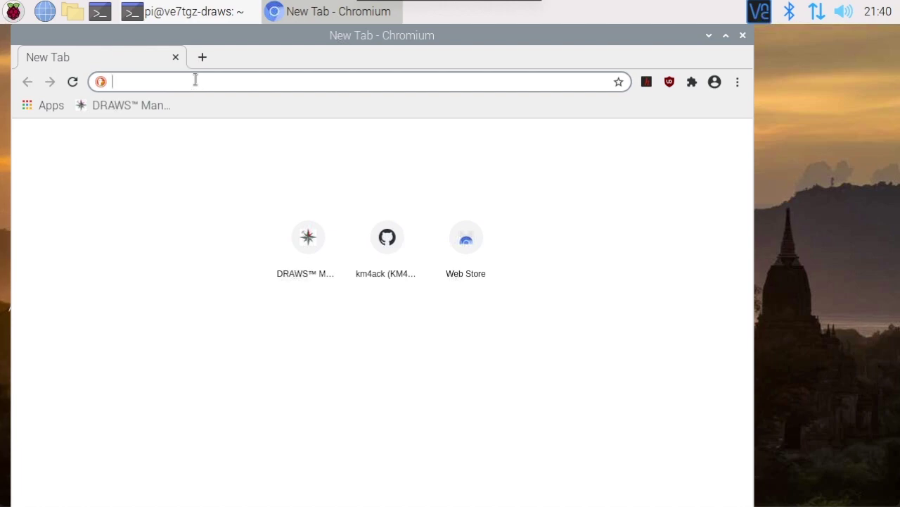
# Load localhost:8080 and keep AF (pin 5) as both left and right signal source
pyautogui.write('localho')
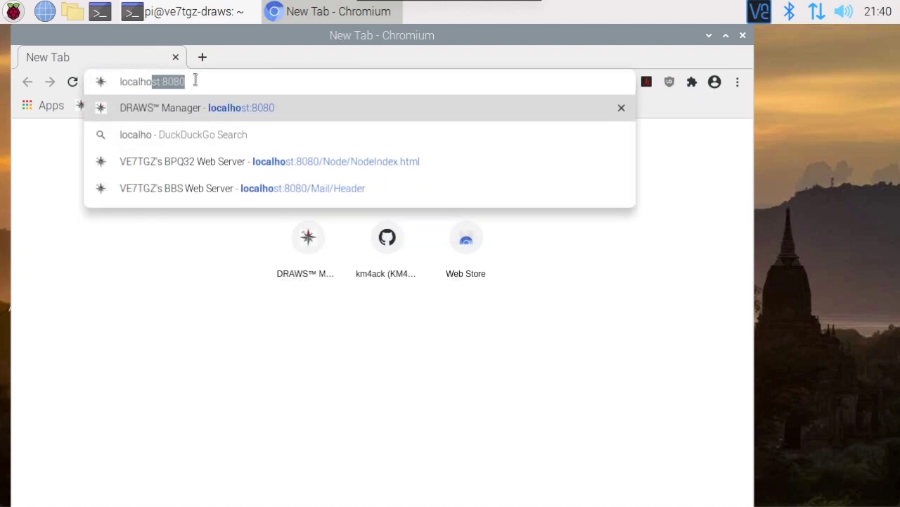
pyautogui.press('Return')
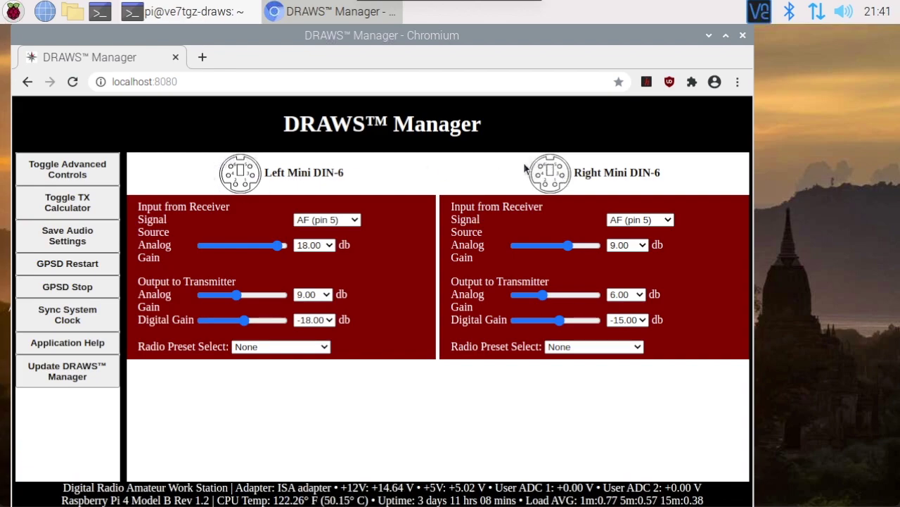
pyautogui.click(357, 221)
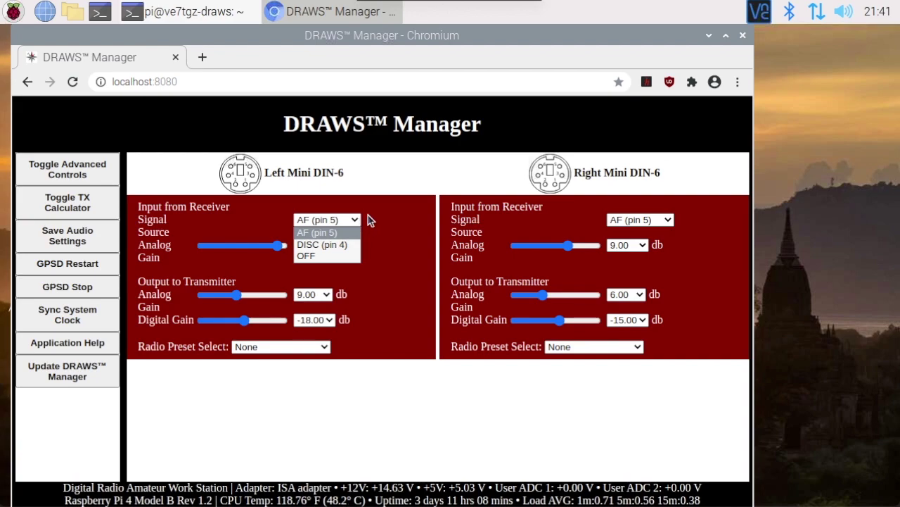
pyautogui.click(368, 215)
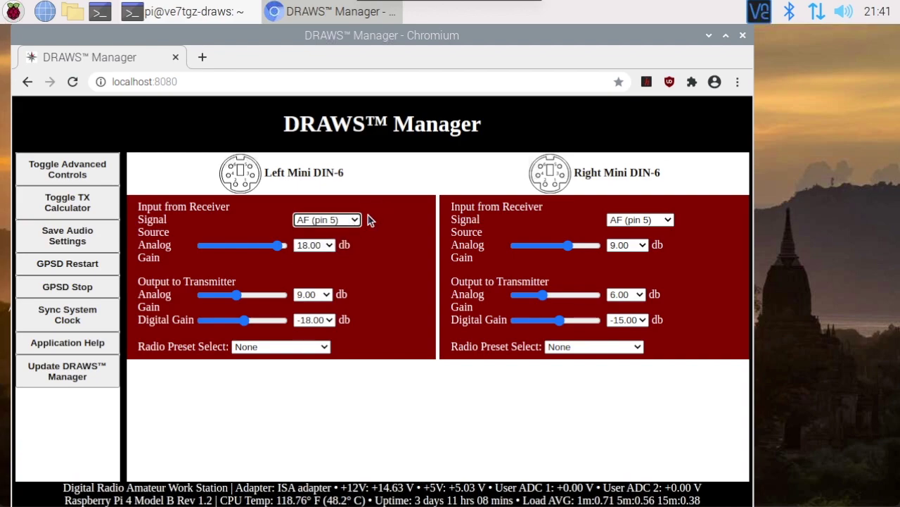
pyautogui.click(668, 221)
pyautogui.click(689, 220)
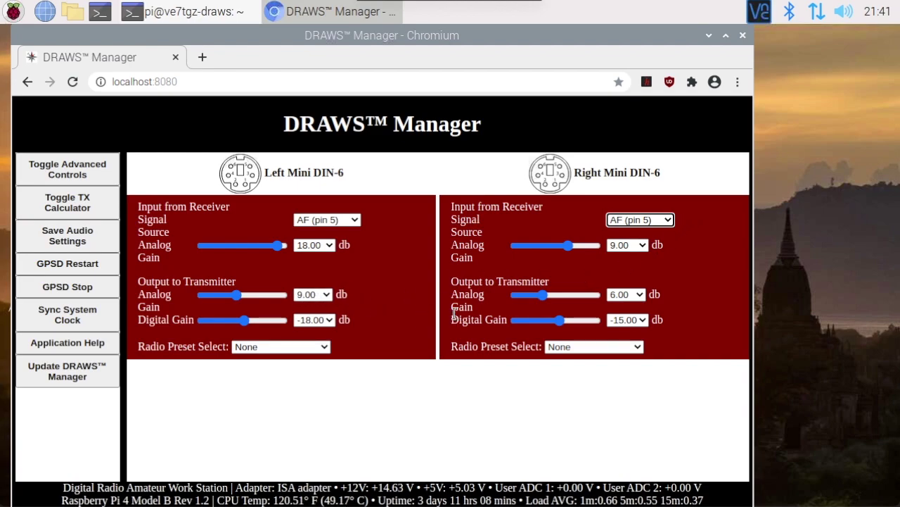
# Leave the radio preset at None and display the TX Setting Calculator
pyautogui.click(323, 347)
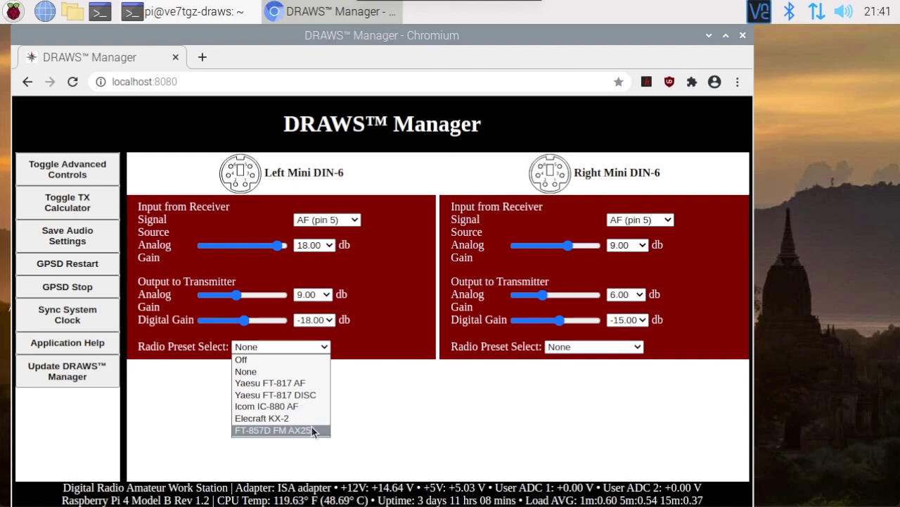
pyautogui.click(359, 349)
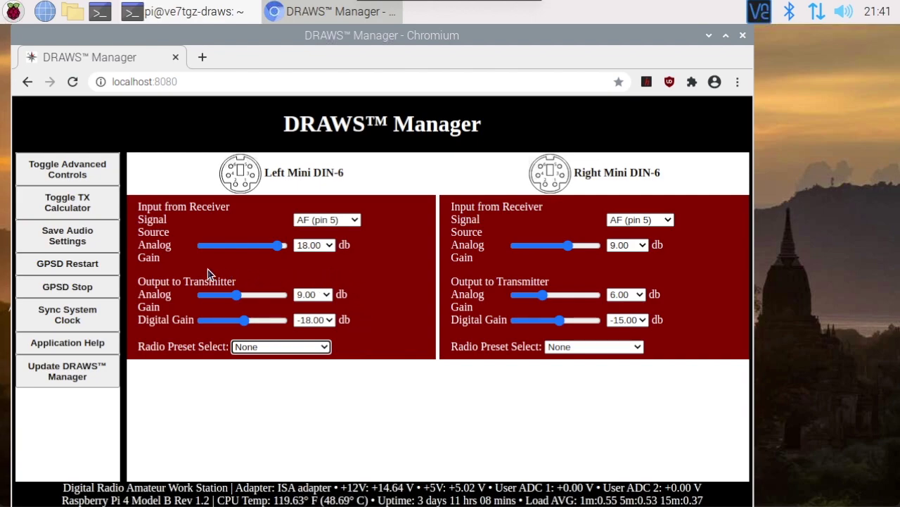
pyautogui.click(73, 205)
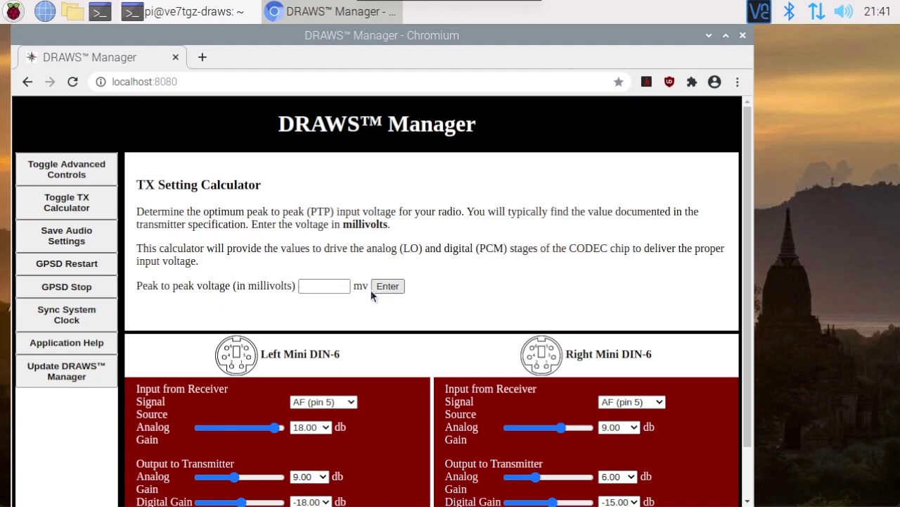
# Toggle the TX Setting Calculator off with the Toggle TX Calculator button
pyautogui.click(70, 204)
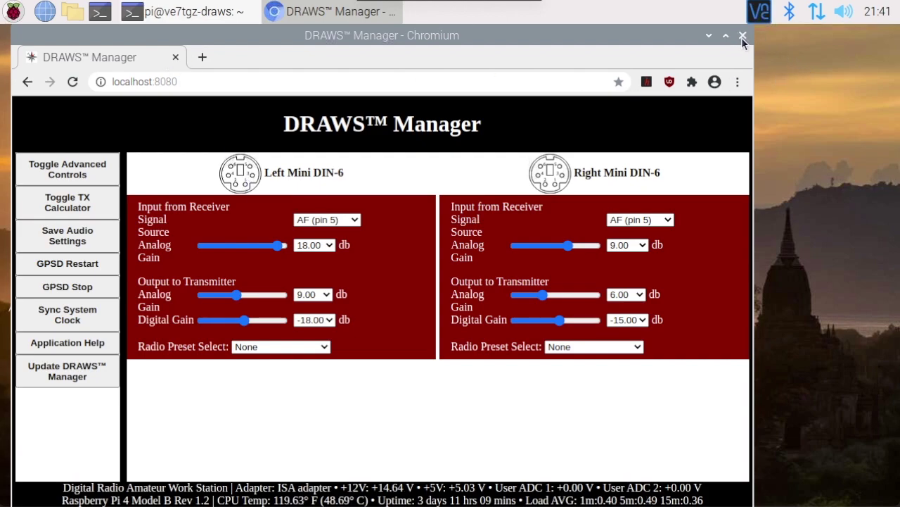
# Minimise Chromium, shift the terminal left, and cd into the n7nix folder
pyautogui.click(709, 36)
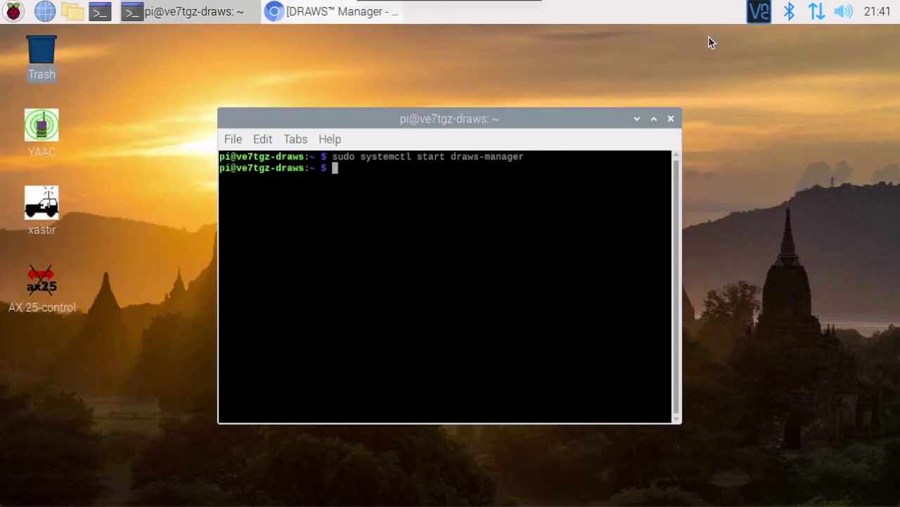
pyautogui.moveTo(317, 117); pyautogui.dragTo(243, 92)
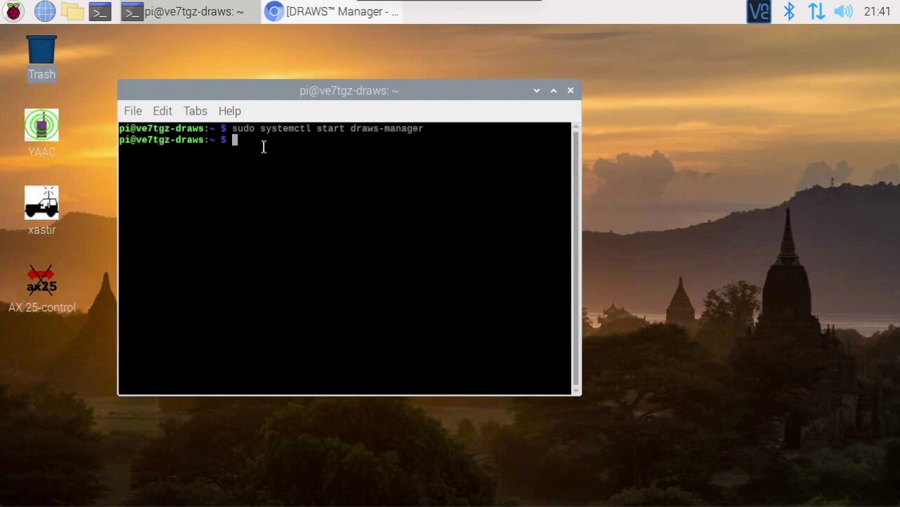
pyautogui.write('cd n7')
pyautogui.press('Tab')
pyautogui.press('Return')
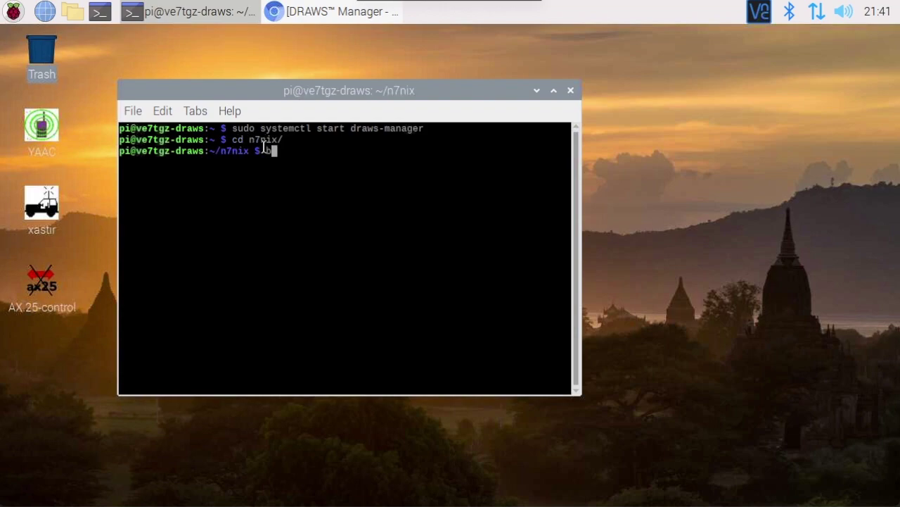